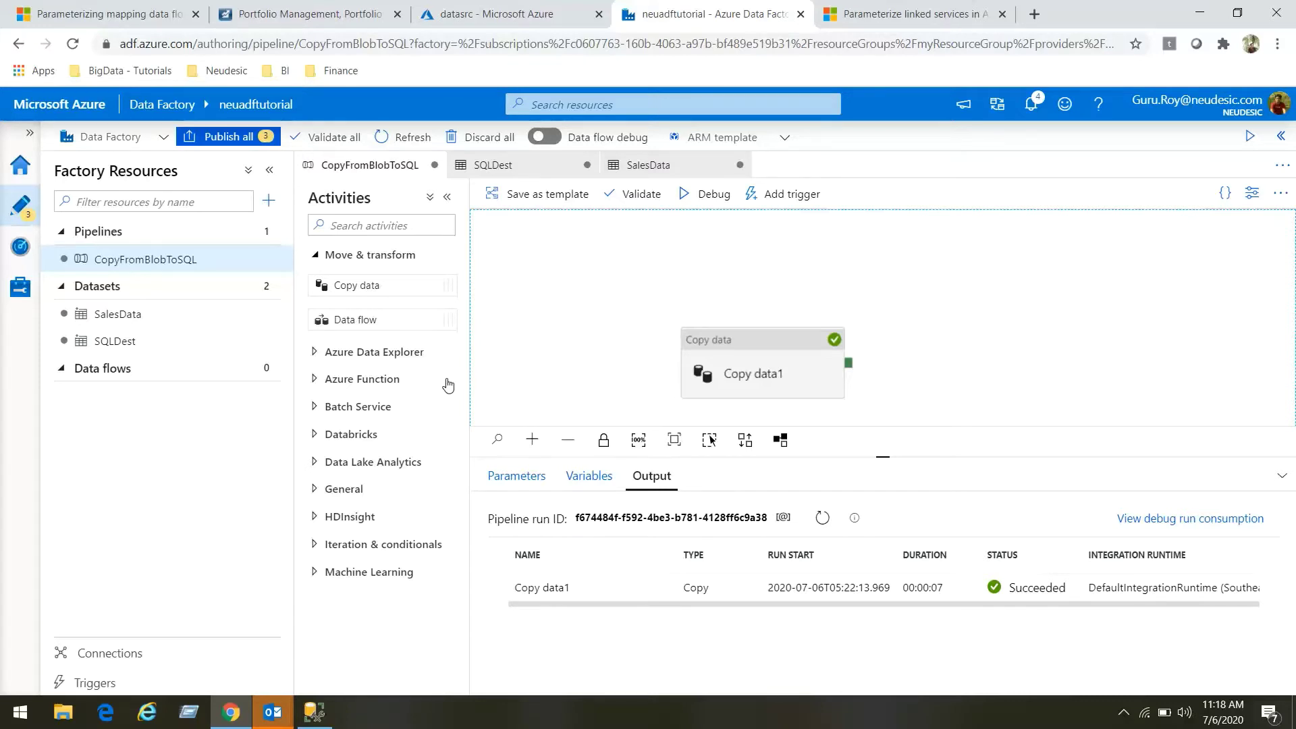
Browse the data store types available for a new linked service in the management hub, and return to pipeline authoring.
{"action": "left_click", "coordinate": [105, 661]}
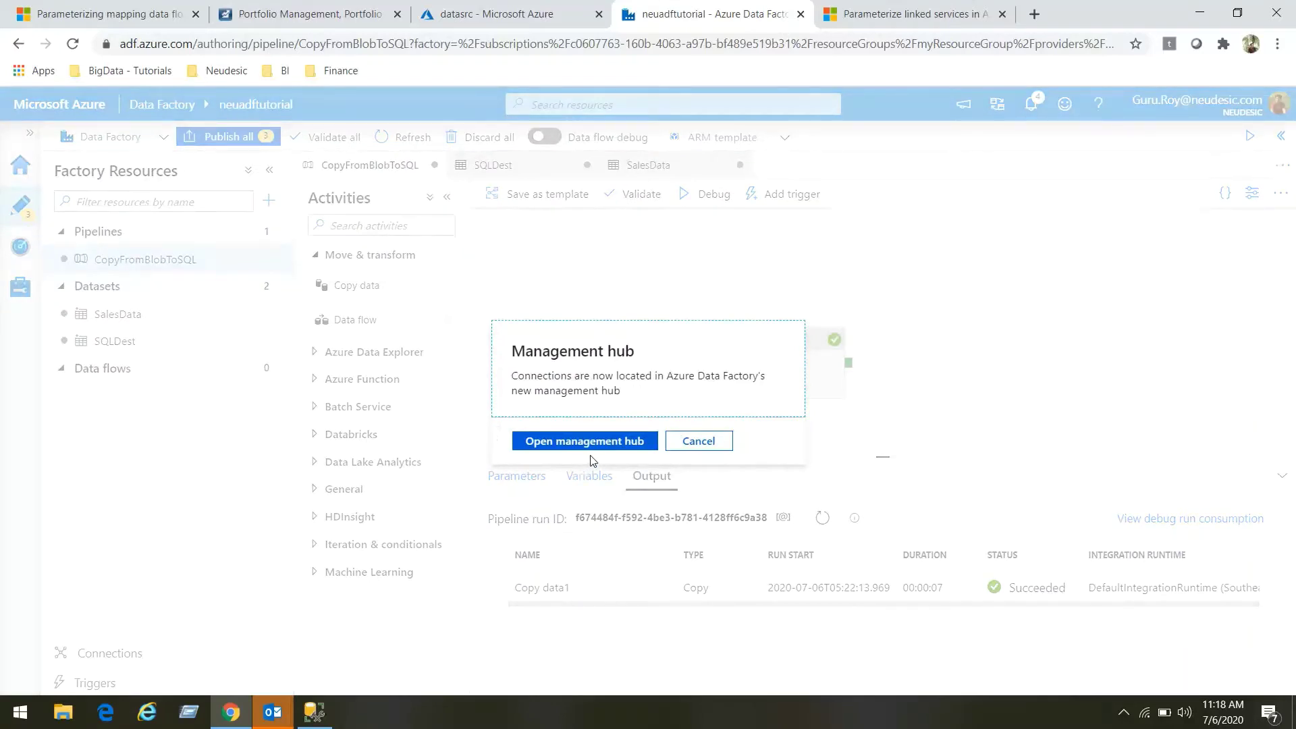
{"action": "left_click", "coordinate": [600, 446]}
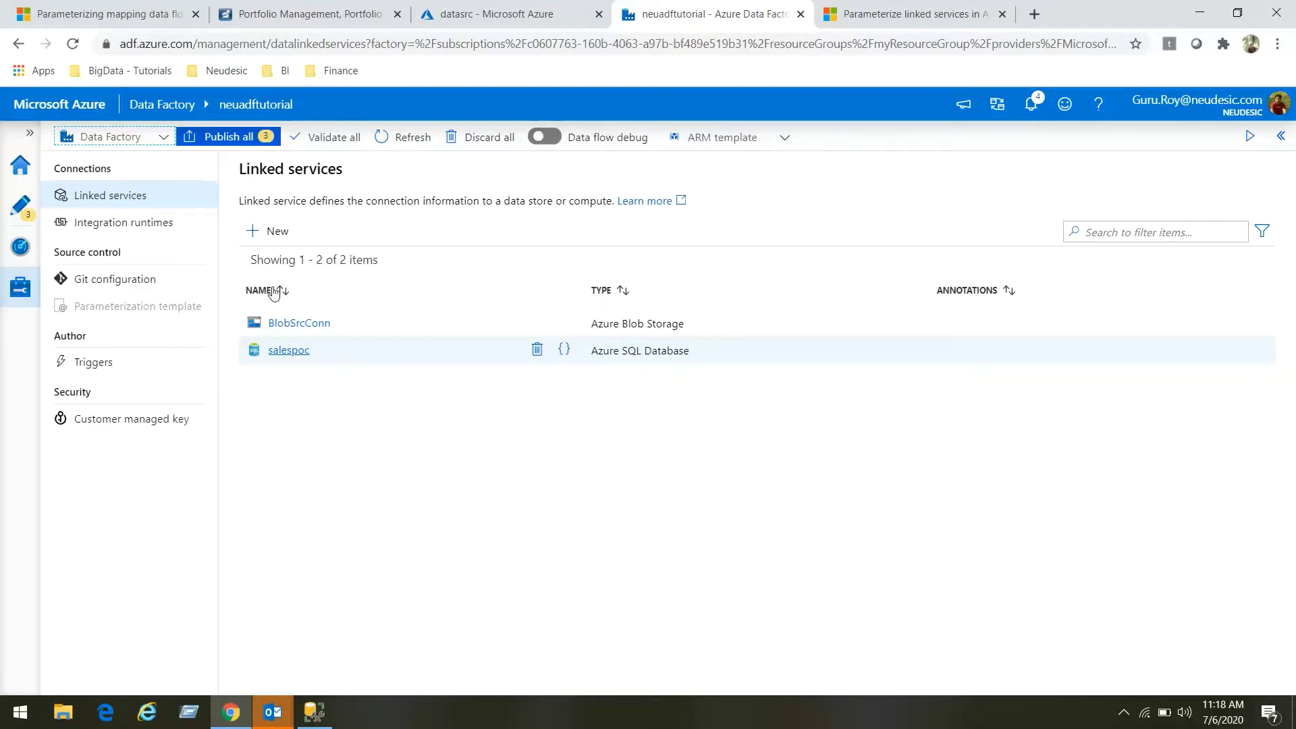
{"action": "left_click", "coordinate": [267, 234]}
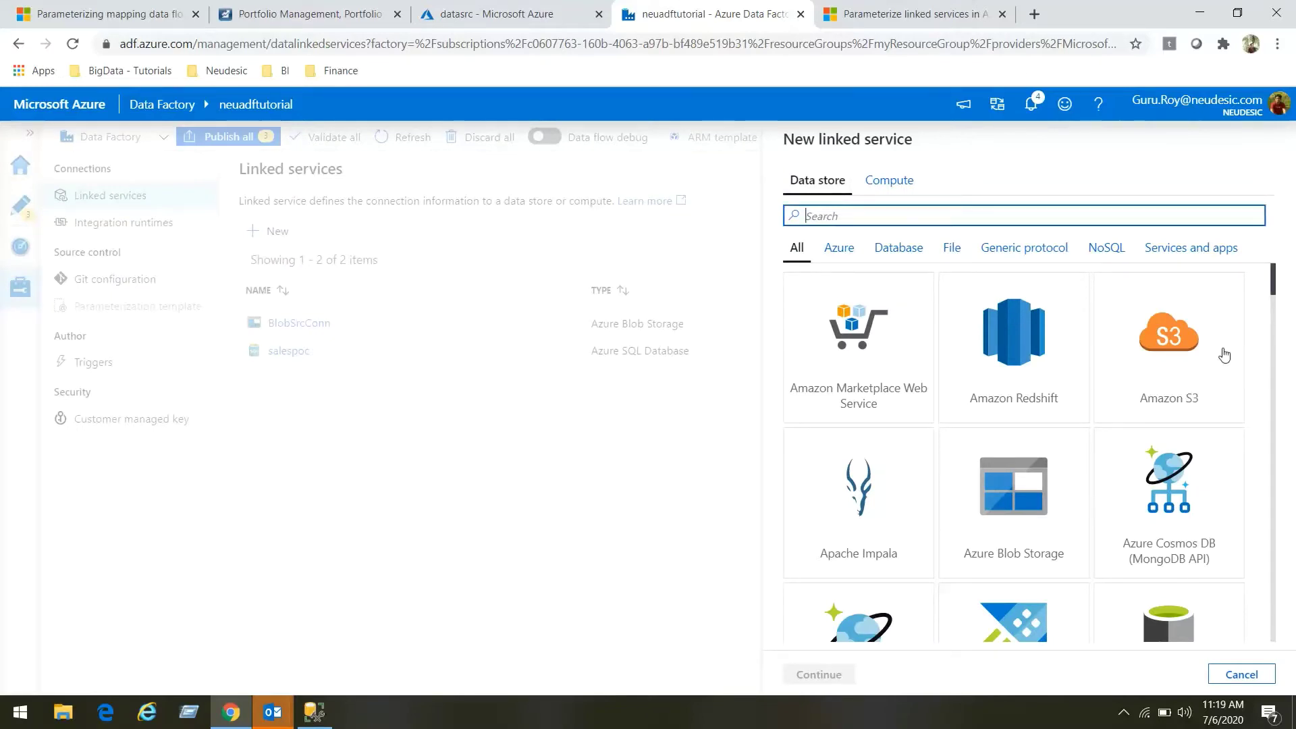
{"action": "left_click_drag", "start_coordinate": [1278, 285], "coordinate": [1290, 615]}
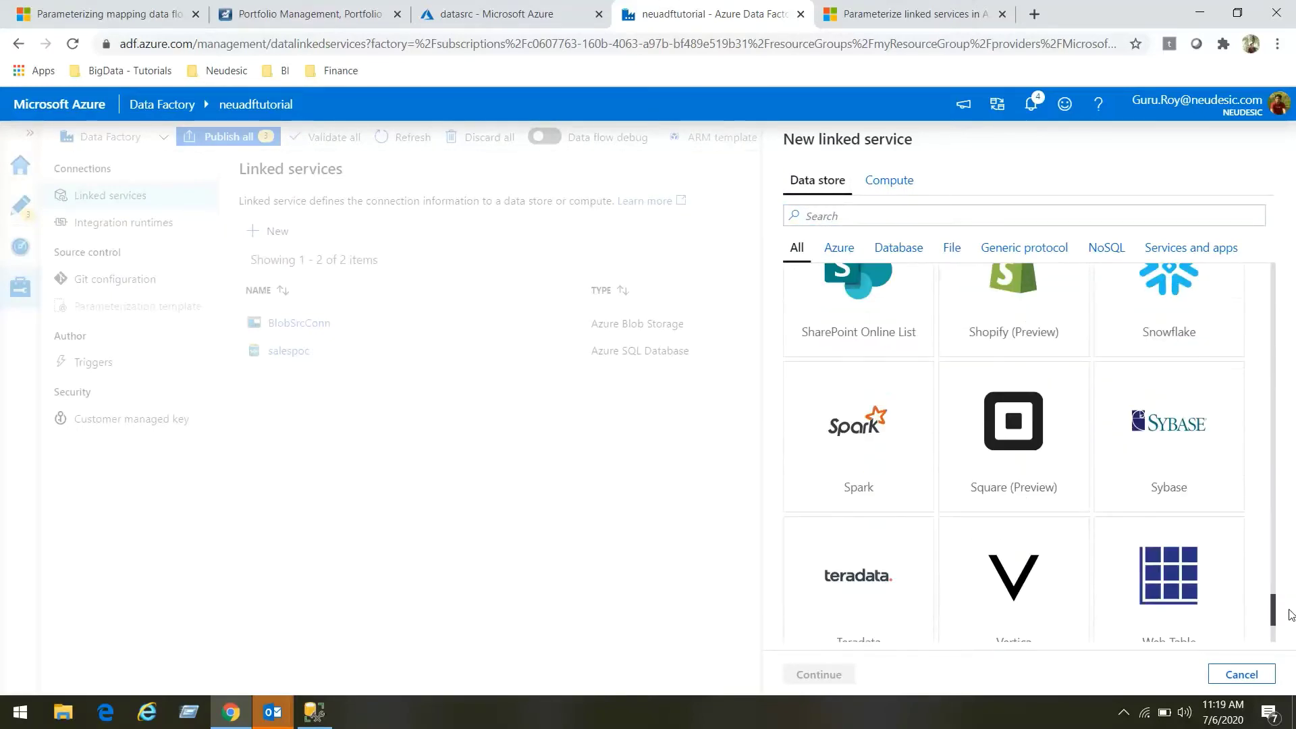
{"action": "left_click", "coordinate": [1242, 674]}
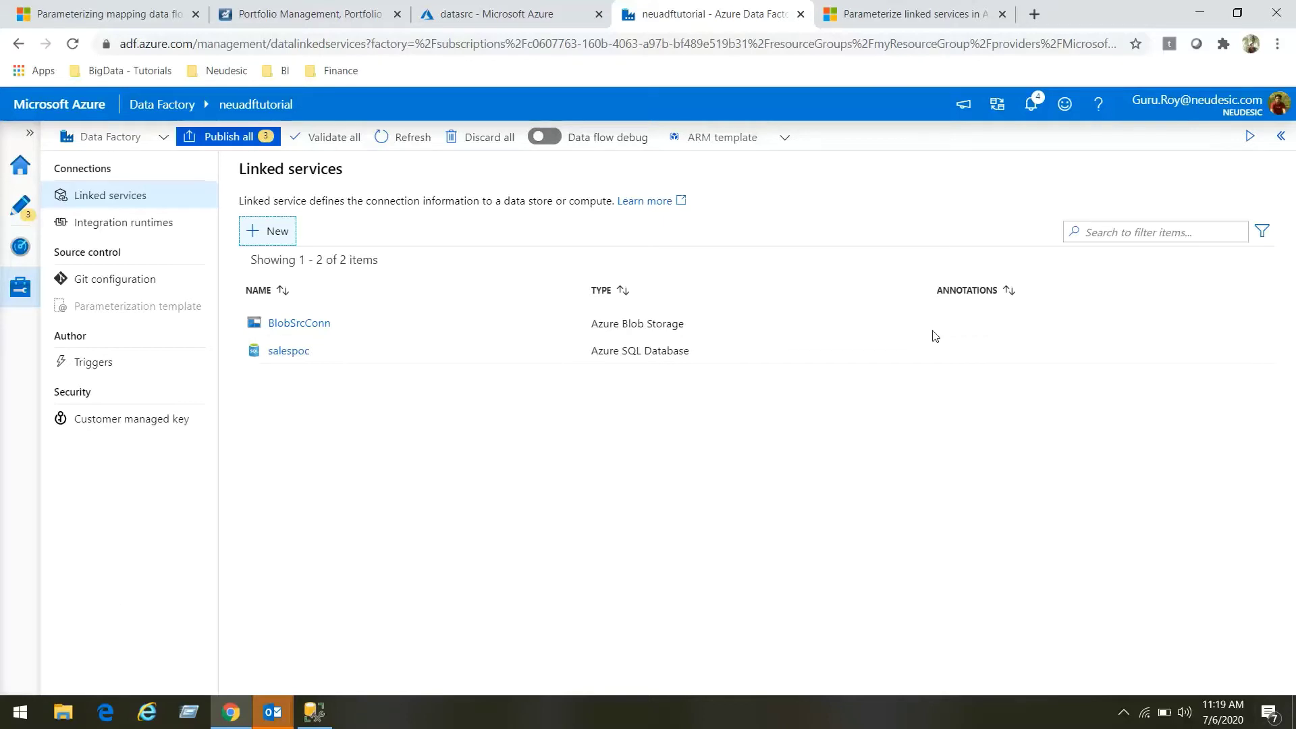
{"action": "left_click", "coordinate": [117, 148]}
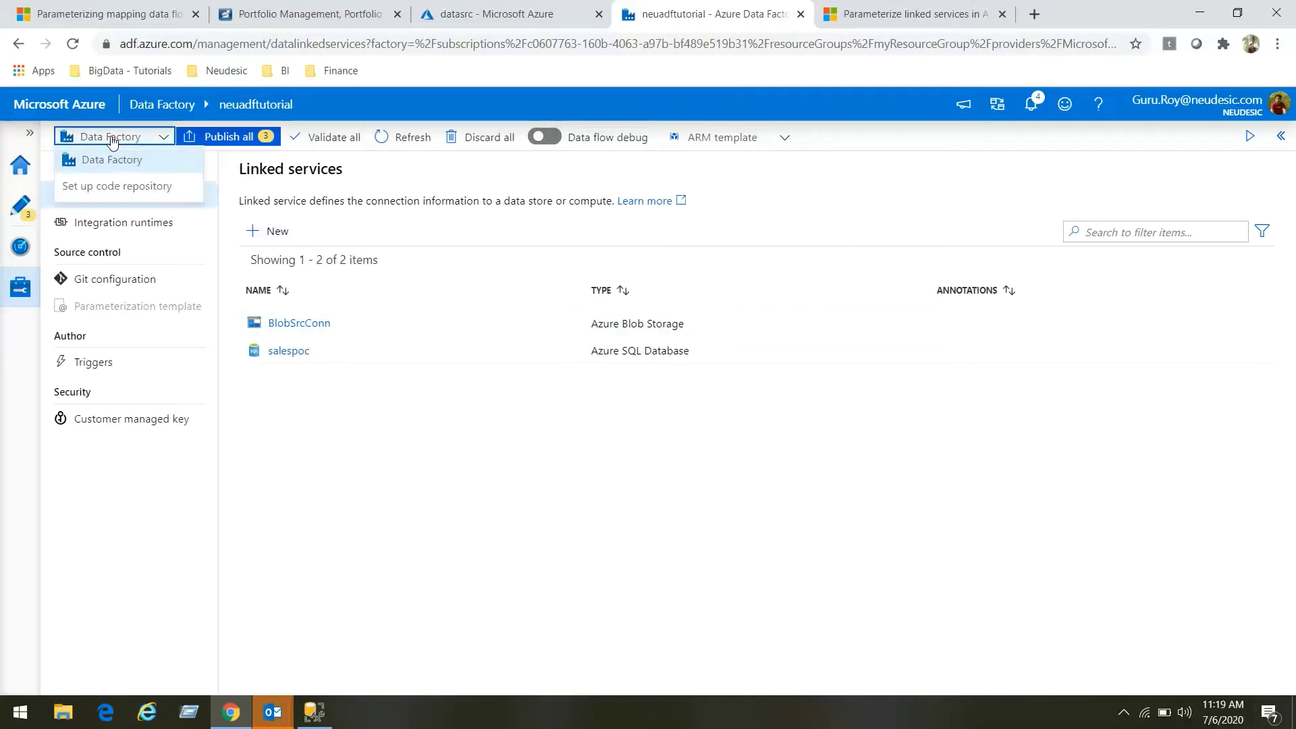
{"action": "left_click", "coordinate": [112, 160]}
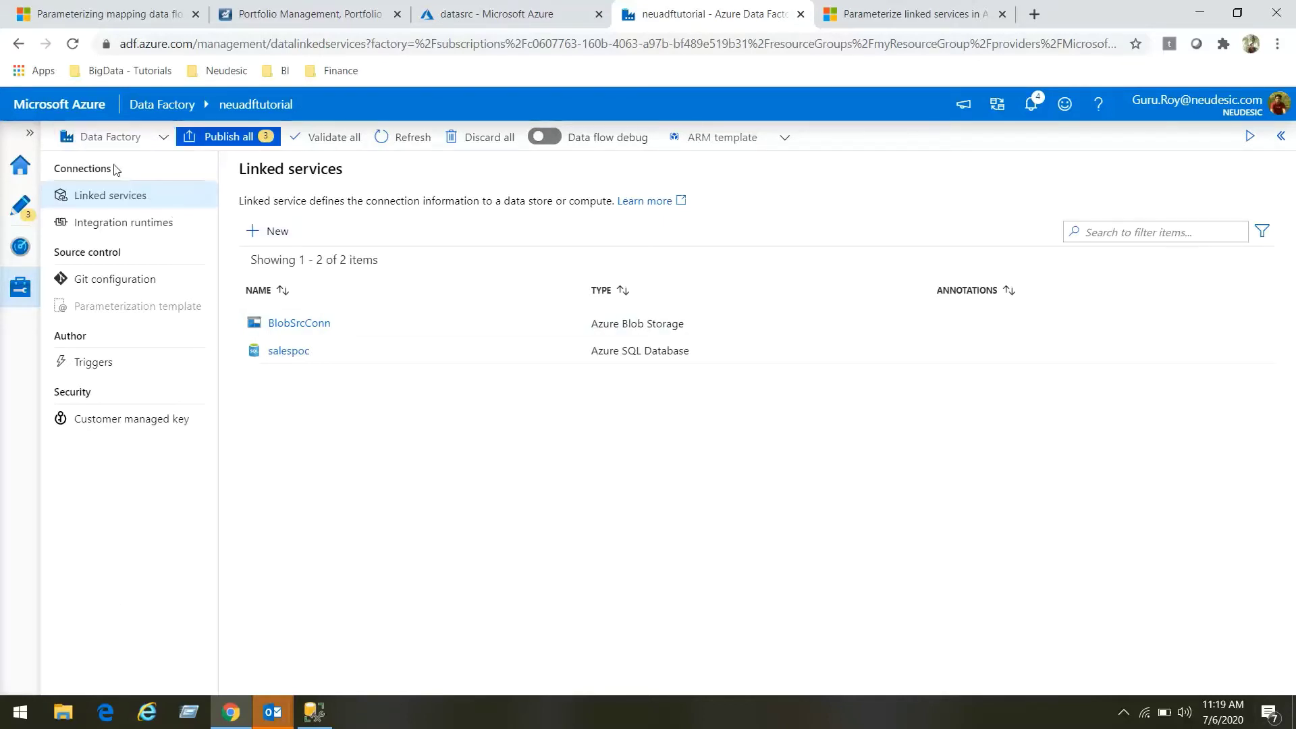
{"action": "left_click", "coordinate": [24, 210]}
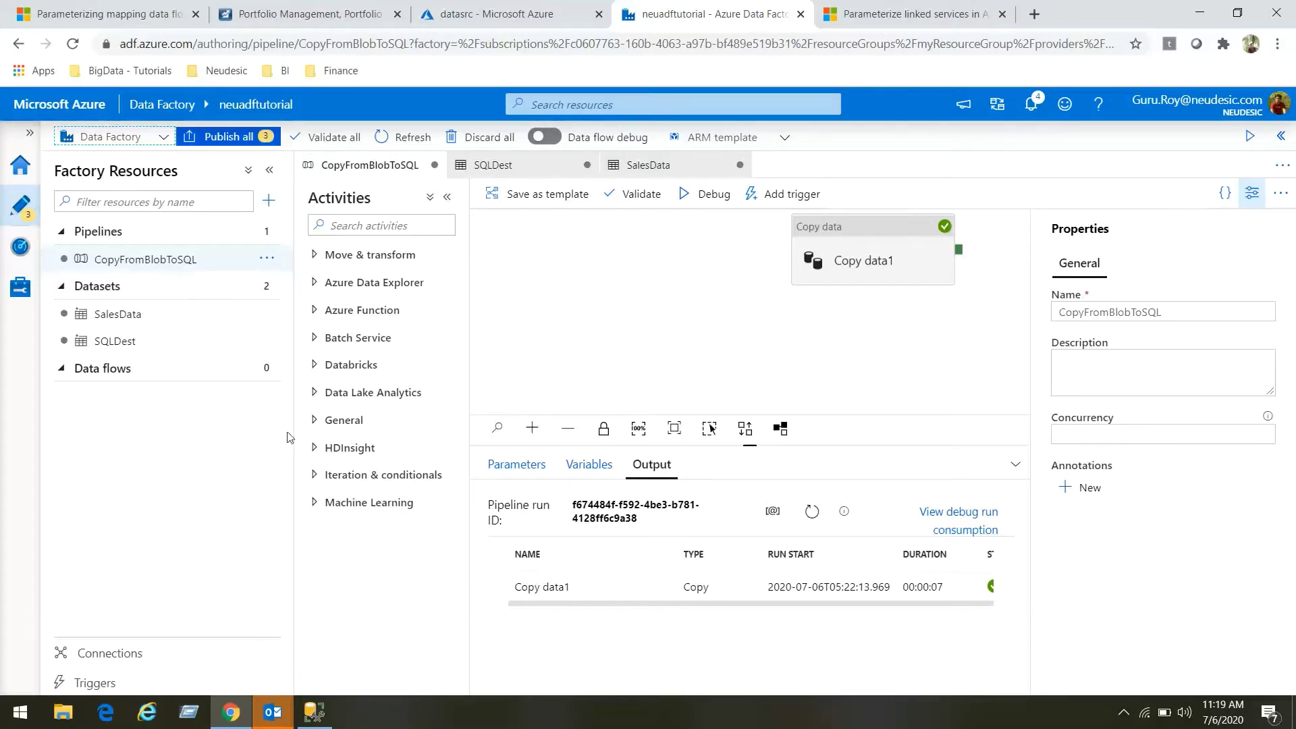
Switch to SQL Server Management Studio, run the SalesData query on vehiclepocsqldb, and show the corresponding RMSConfiguration query.
{"action": "left_click", "coordinate": [314, 712]}
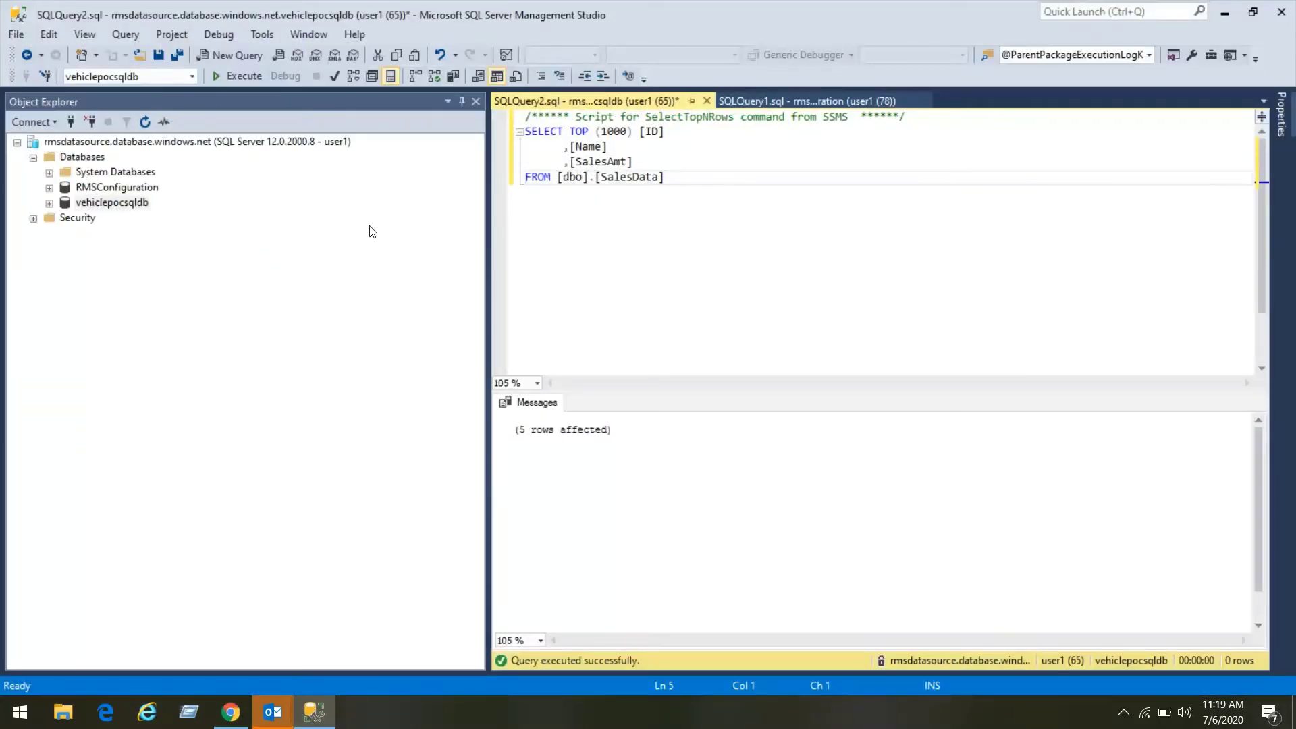
{"action": "left_click_drag", "start_coordinate": [668, 178], "coordinate": [503, 122]}
{"action": "key", "text": "F5"}
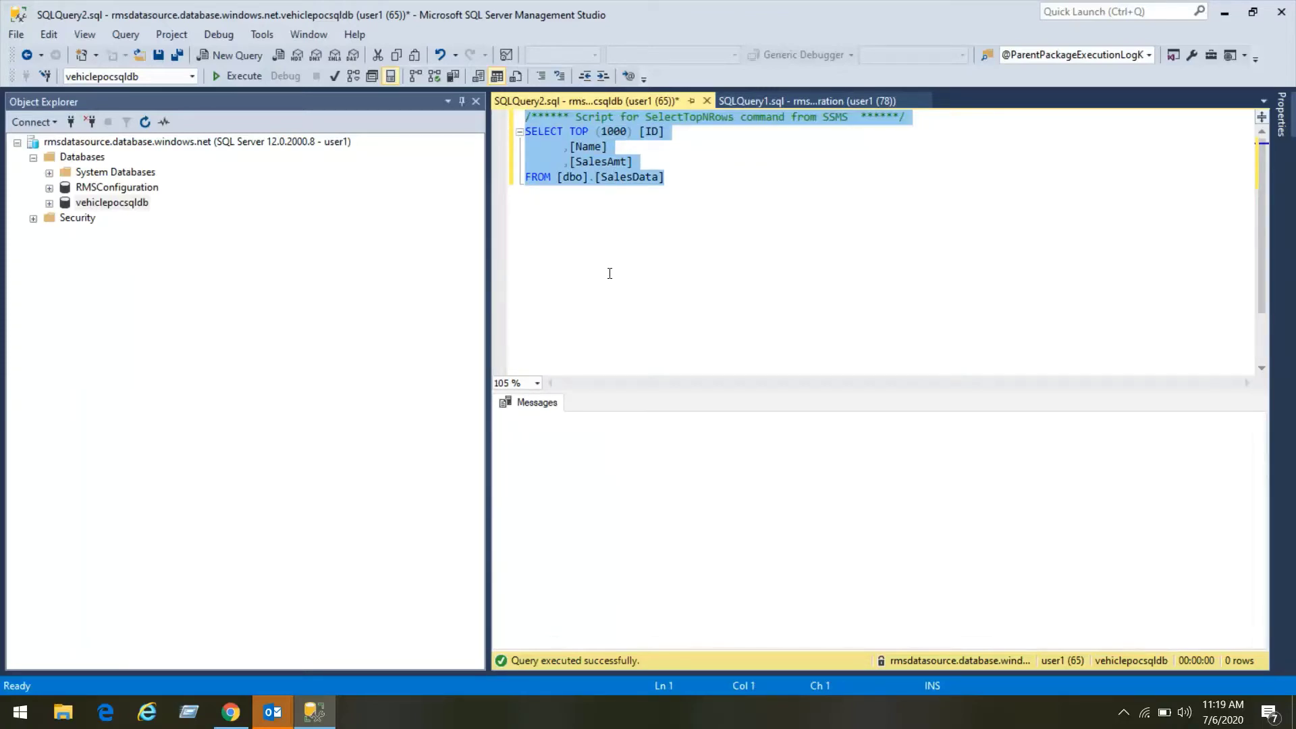
{"action": "left_click", "coordinate": [792, 102]}
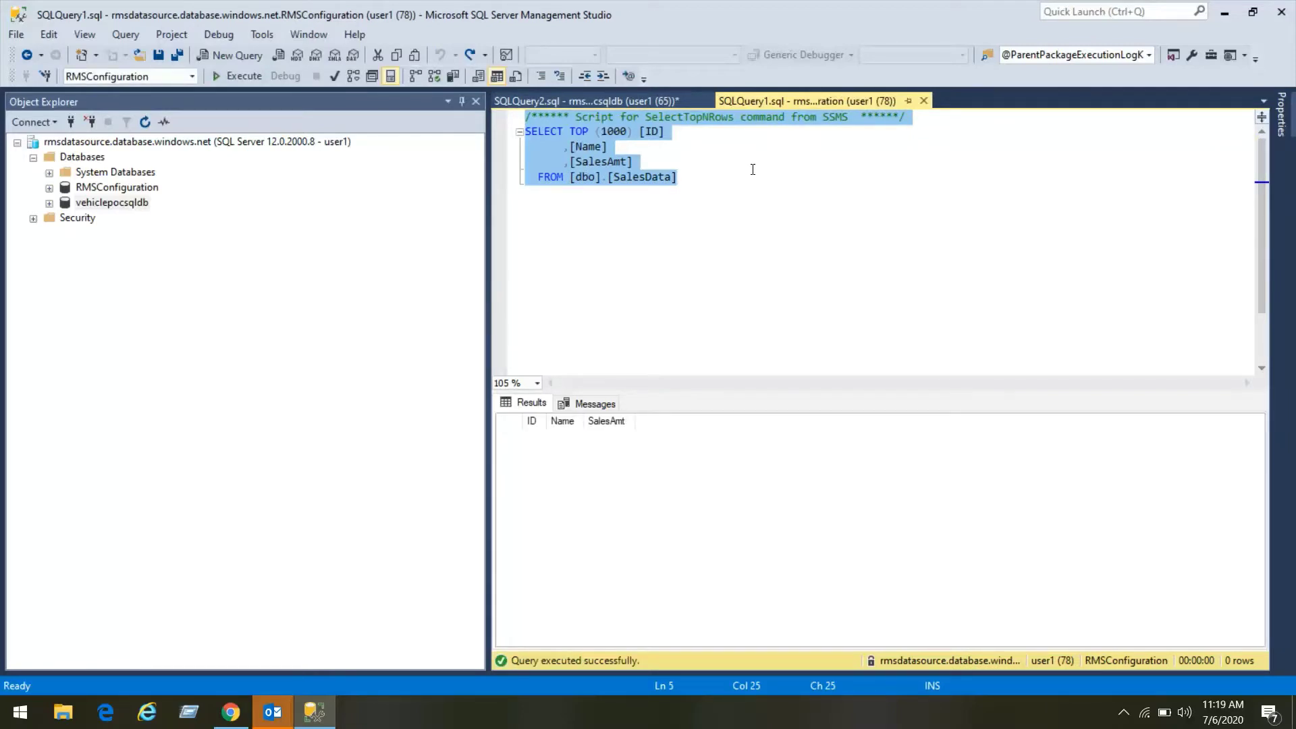
Switch back to Azure Data Factory and preview the source dataset of the Copy data1 activity.
{"action": "left_click", "coordinate": [231, 712]}
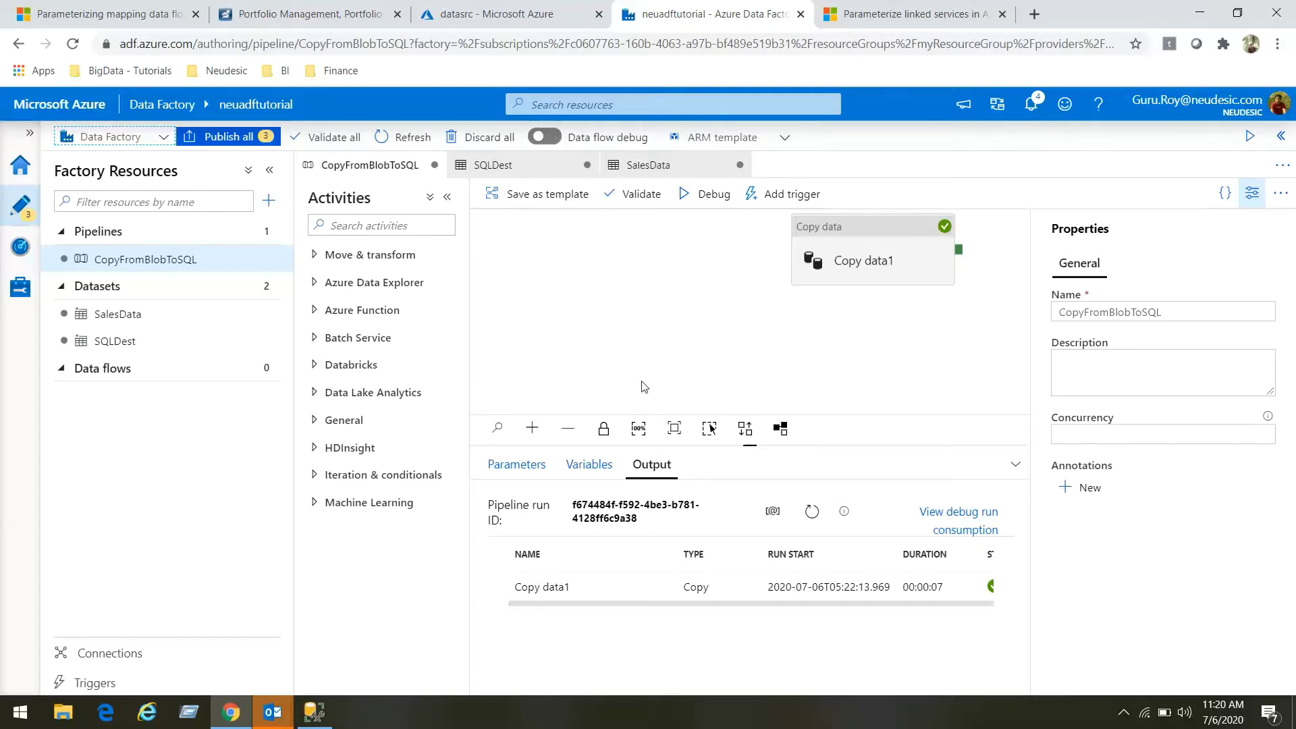
{"action": "mouse_move", "coordinate": [315, 723]}
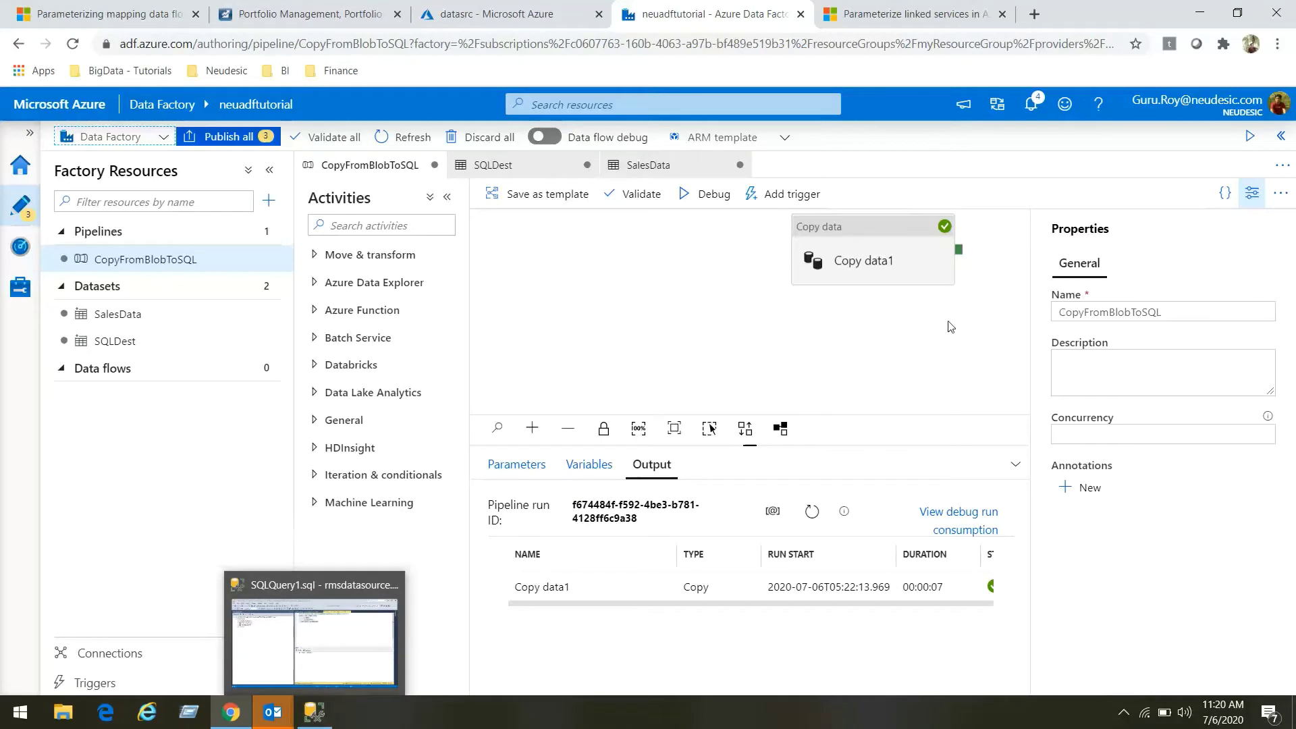
{"action": "left_click", "coordinate": [861, 267]}
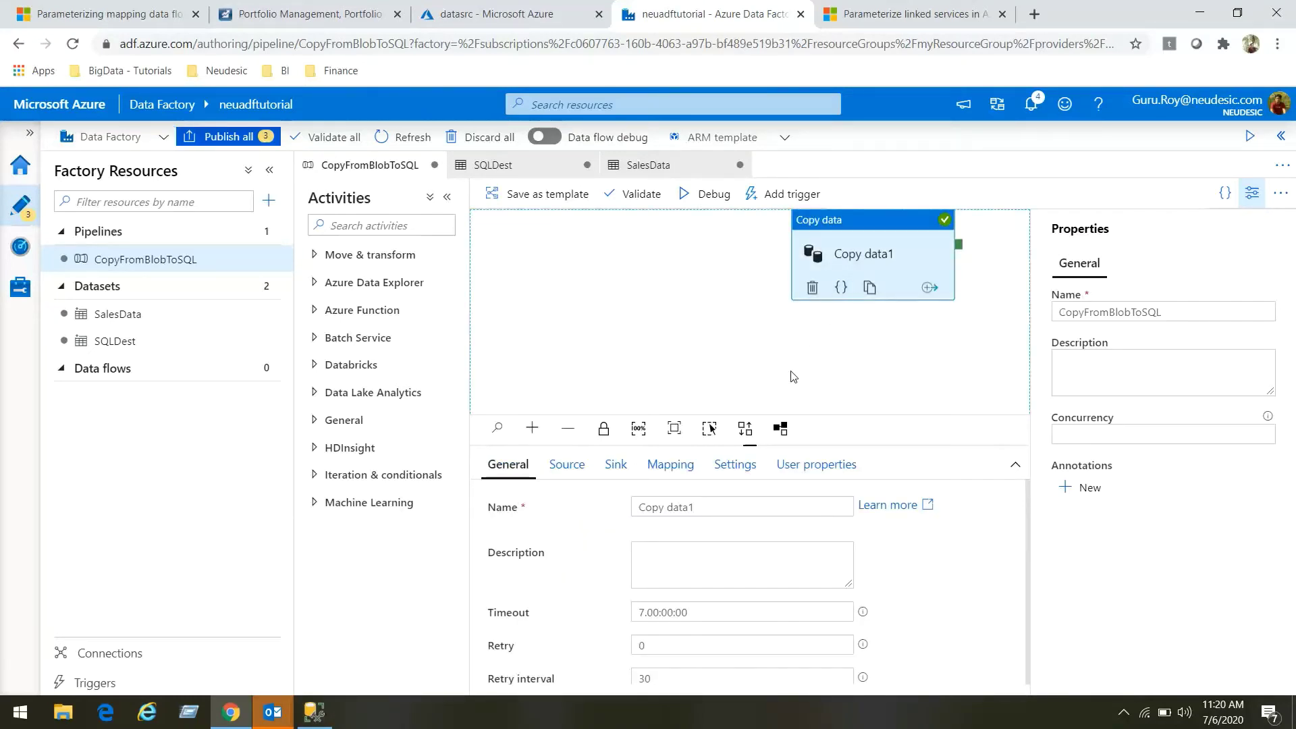
{"action": "left_click", "coordinate": [579, 473]}
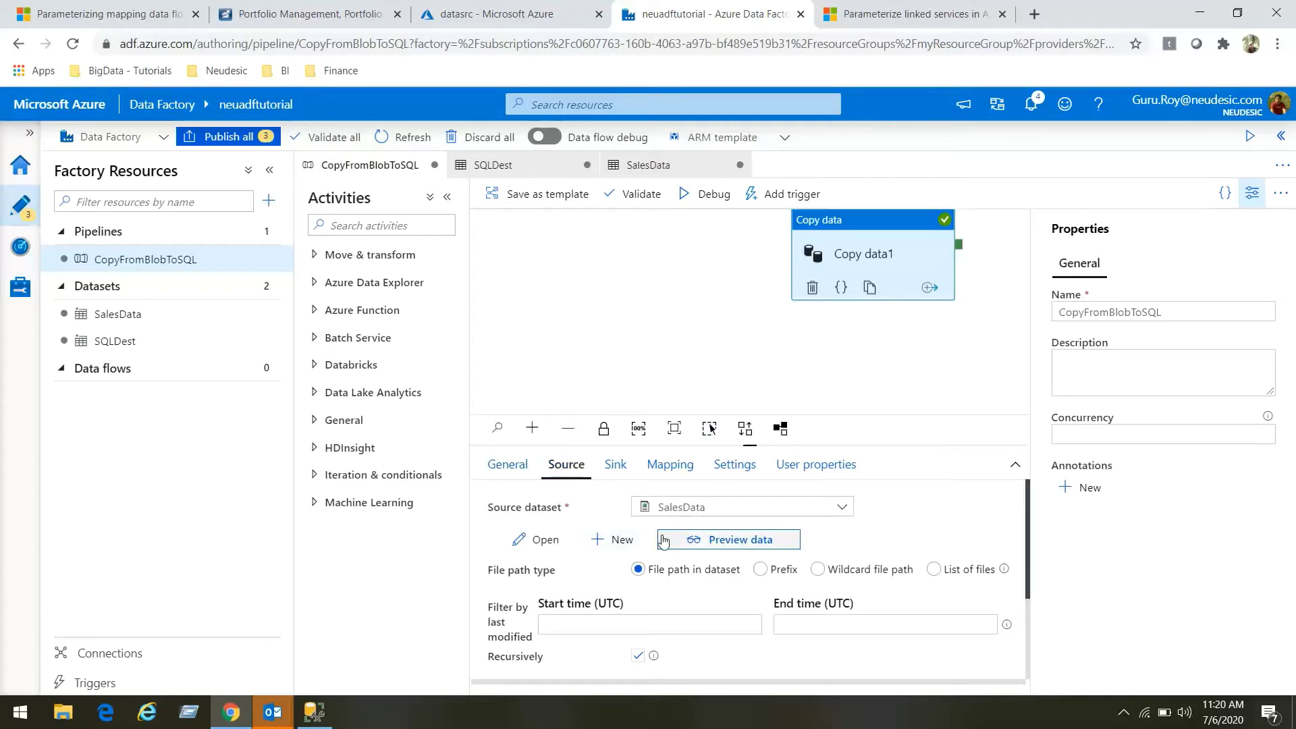
{"action": "left_click", "coordinate": [722, 543]}
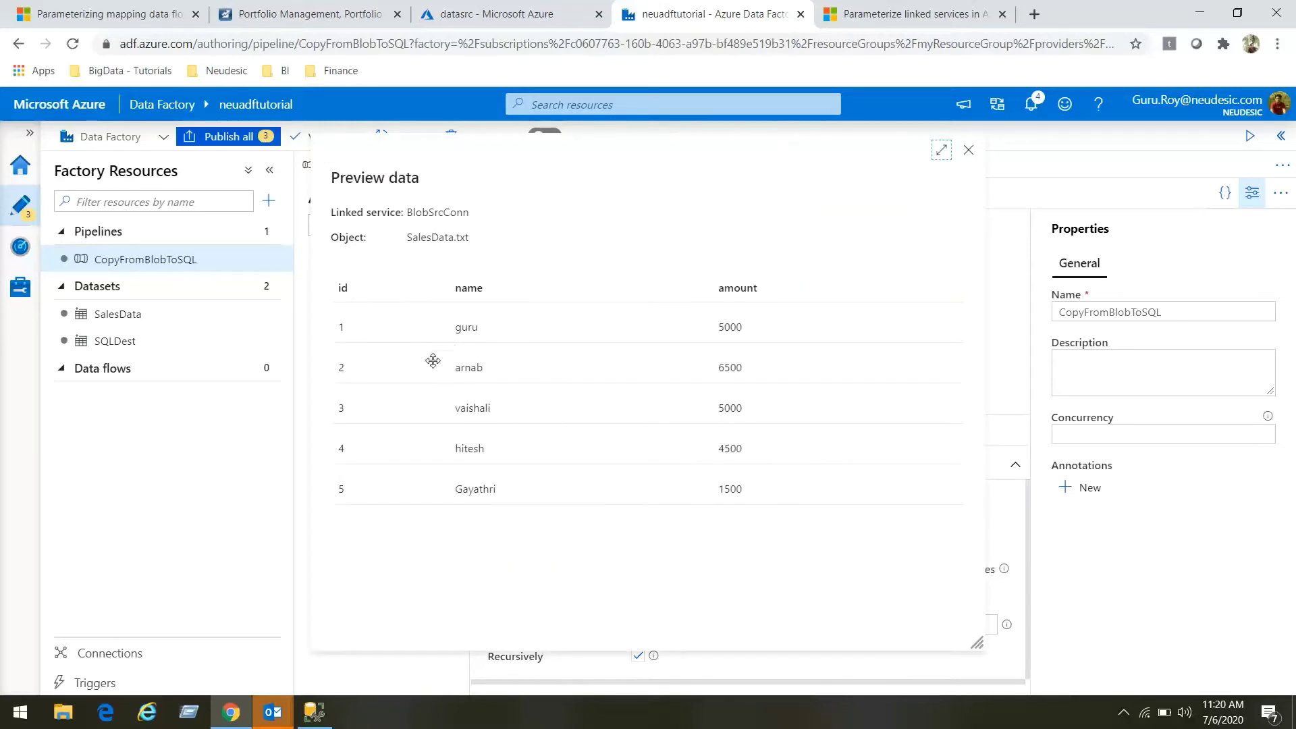
{"action": "left_click", "coordinate": [969, 151]}
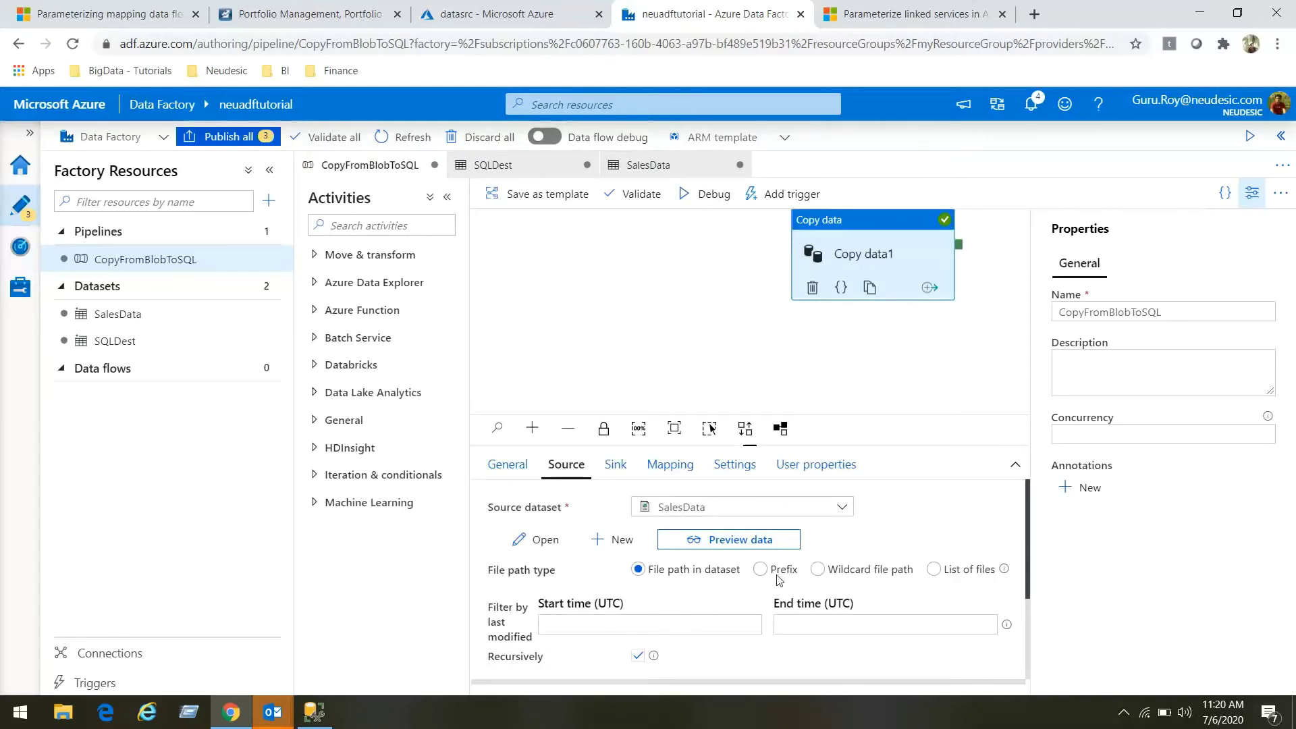
{"action": "left_click_drag", "start_coordinate": [1029, 520], "coordinate": [1032, 492]}
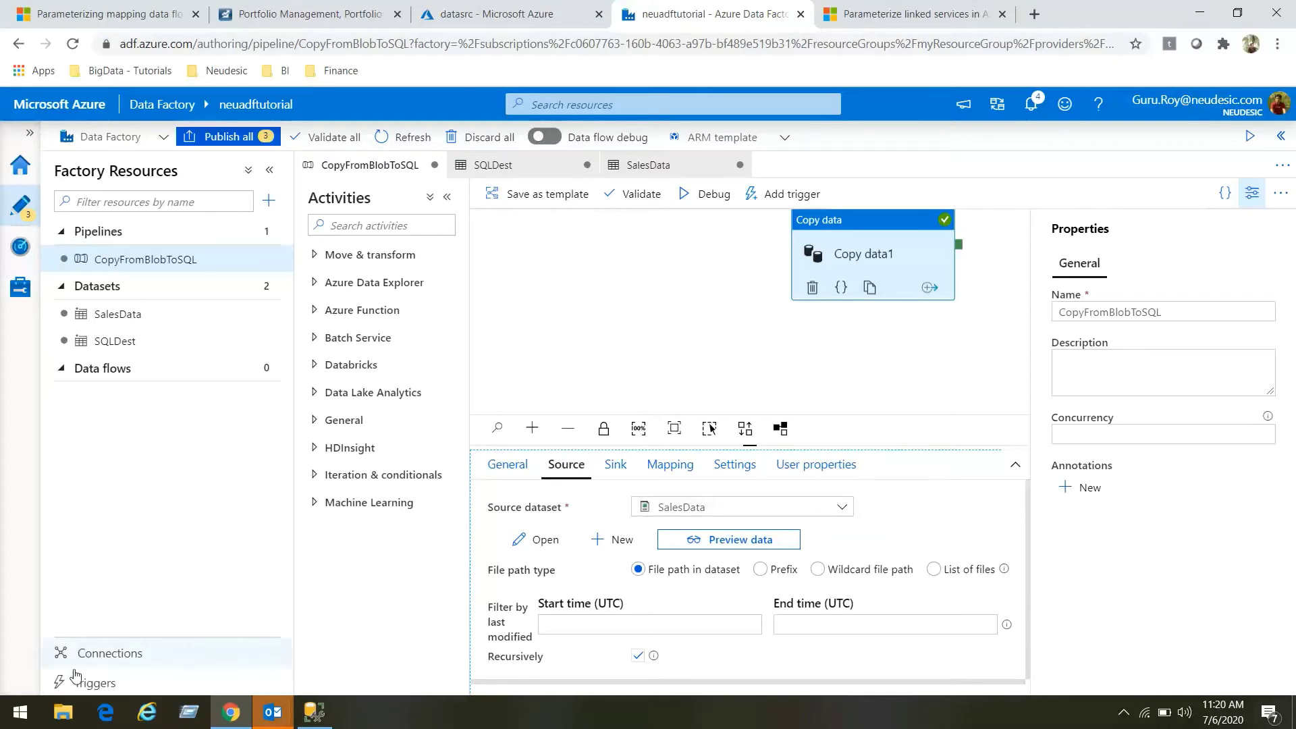
Open the salespoc linked service from the management hub and test its connection using the default DBName parameter value.
{"action": "left_click", "coordinate": [110, 655]}
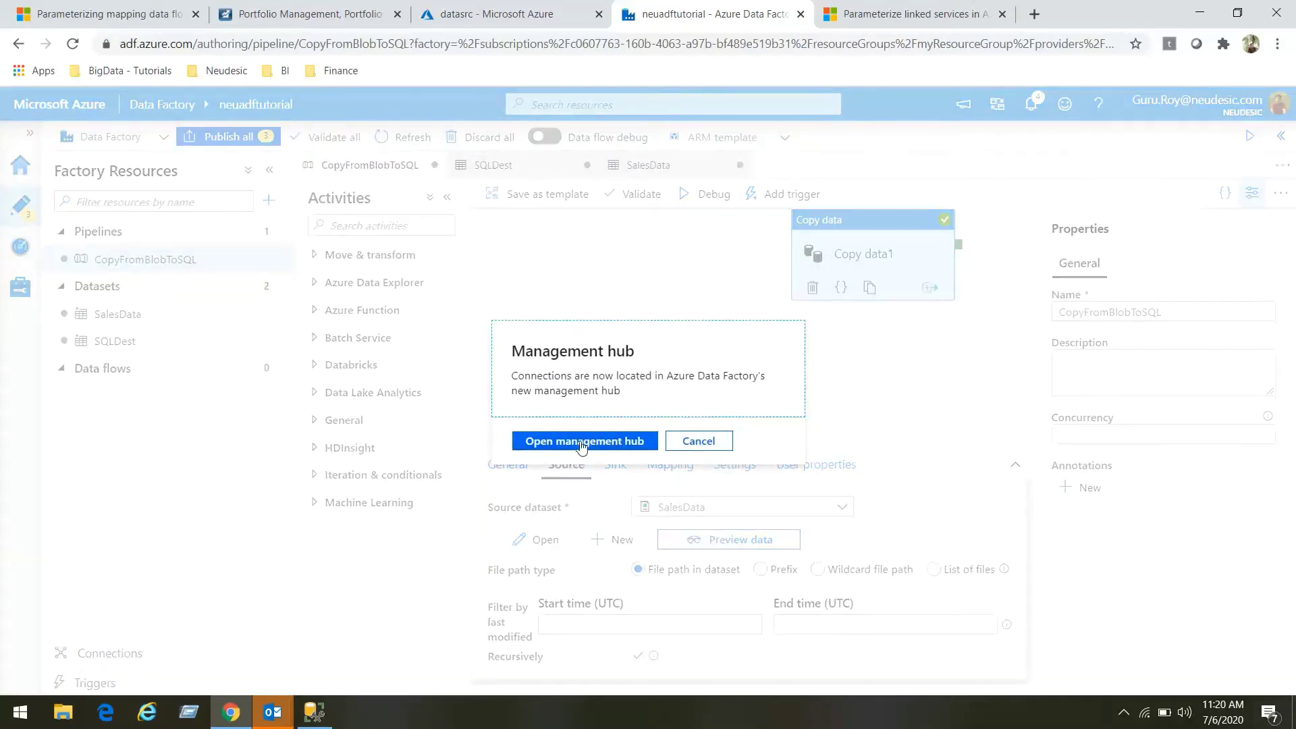
{"action": "left_click", "coordinate": [585, 441]}
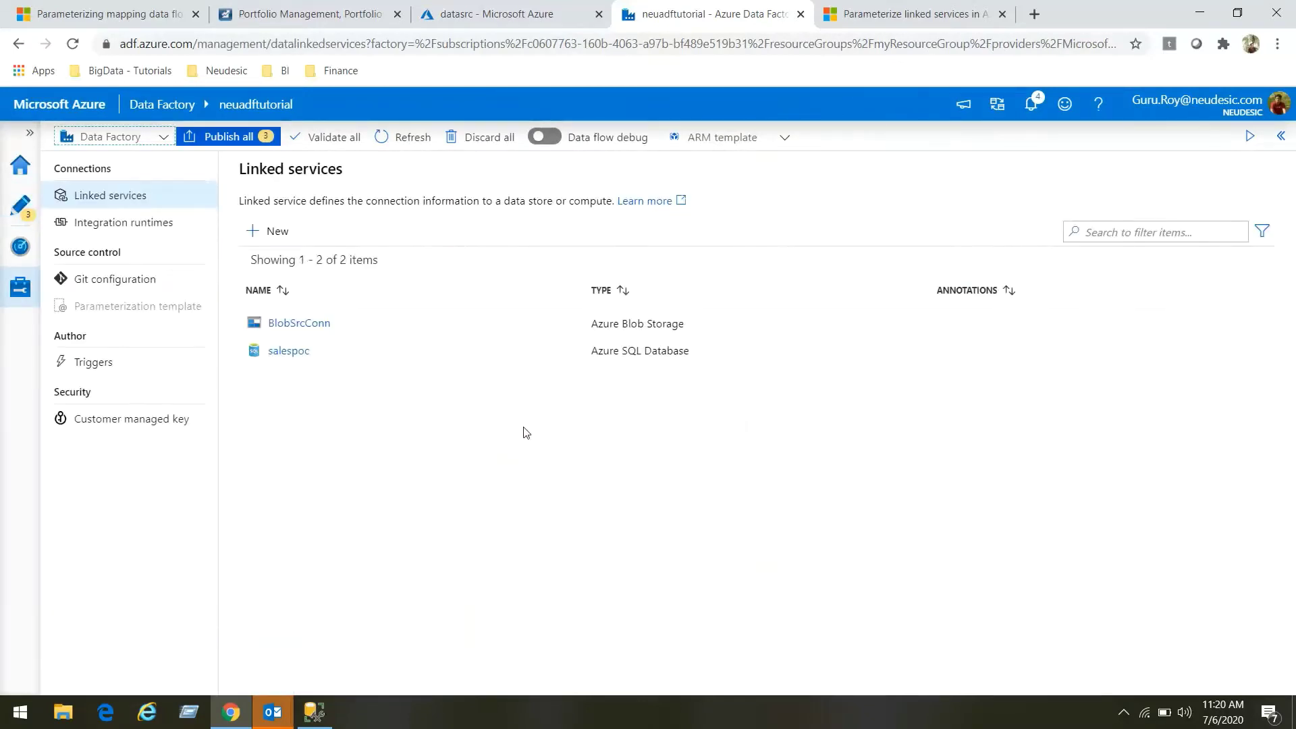
{"action": "left_click", "coordinate": [286, 351]}
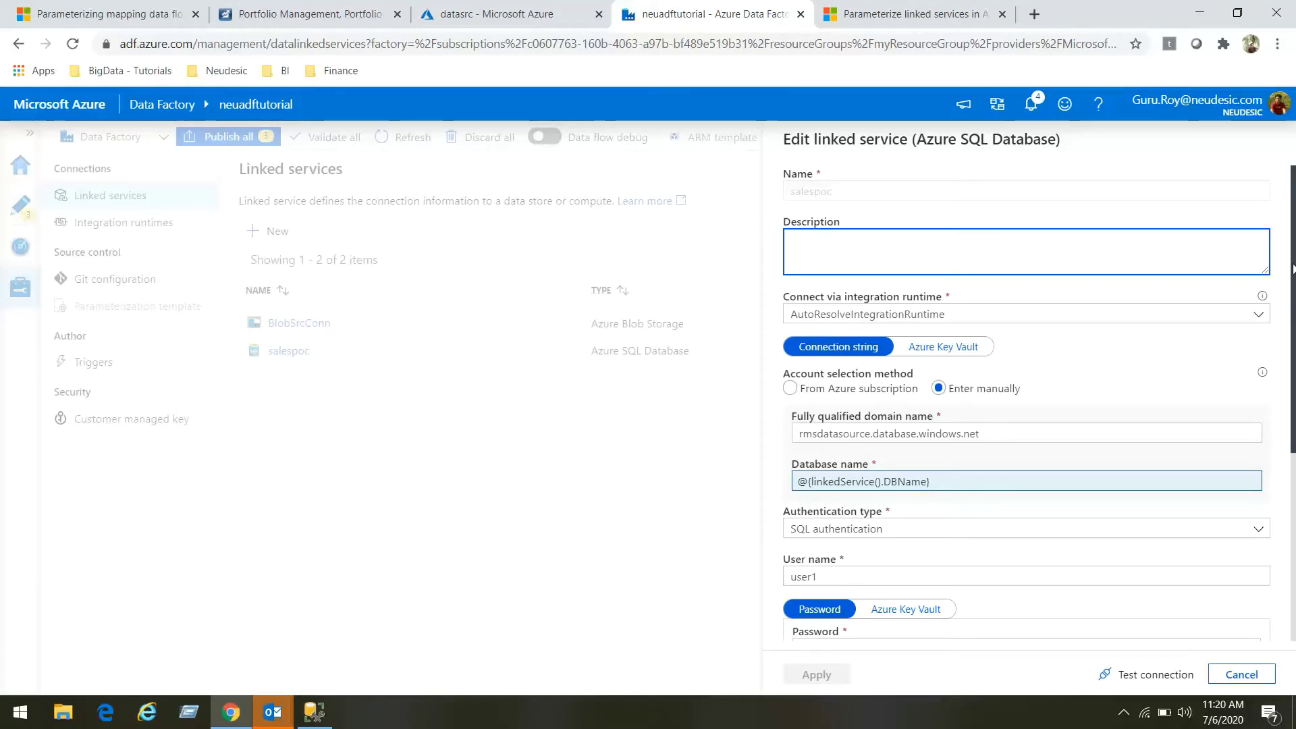
{"action": "scroll", "coordinate": [1026, 405], "scroll_direction": "down", "scroll_amount": 5}
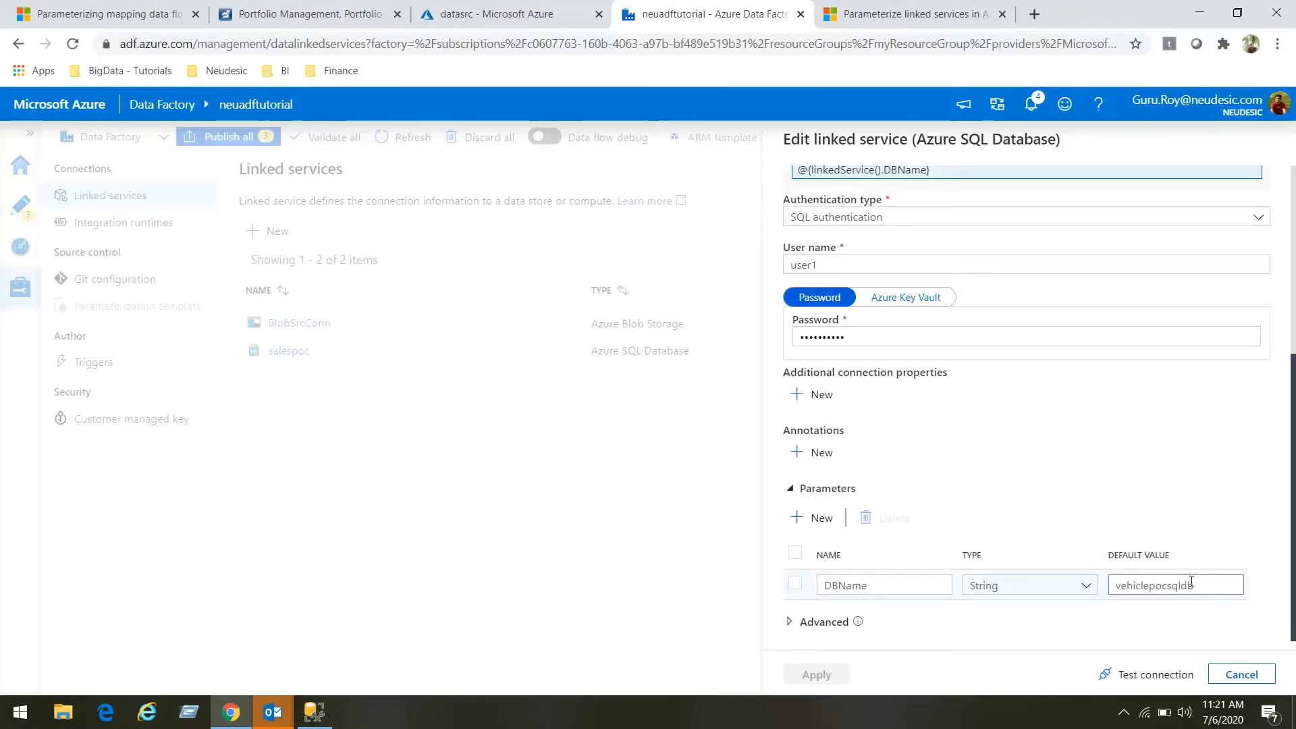
{"action": "left_click", "coordinate": [1147, 680]}
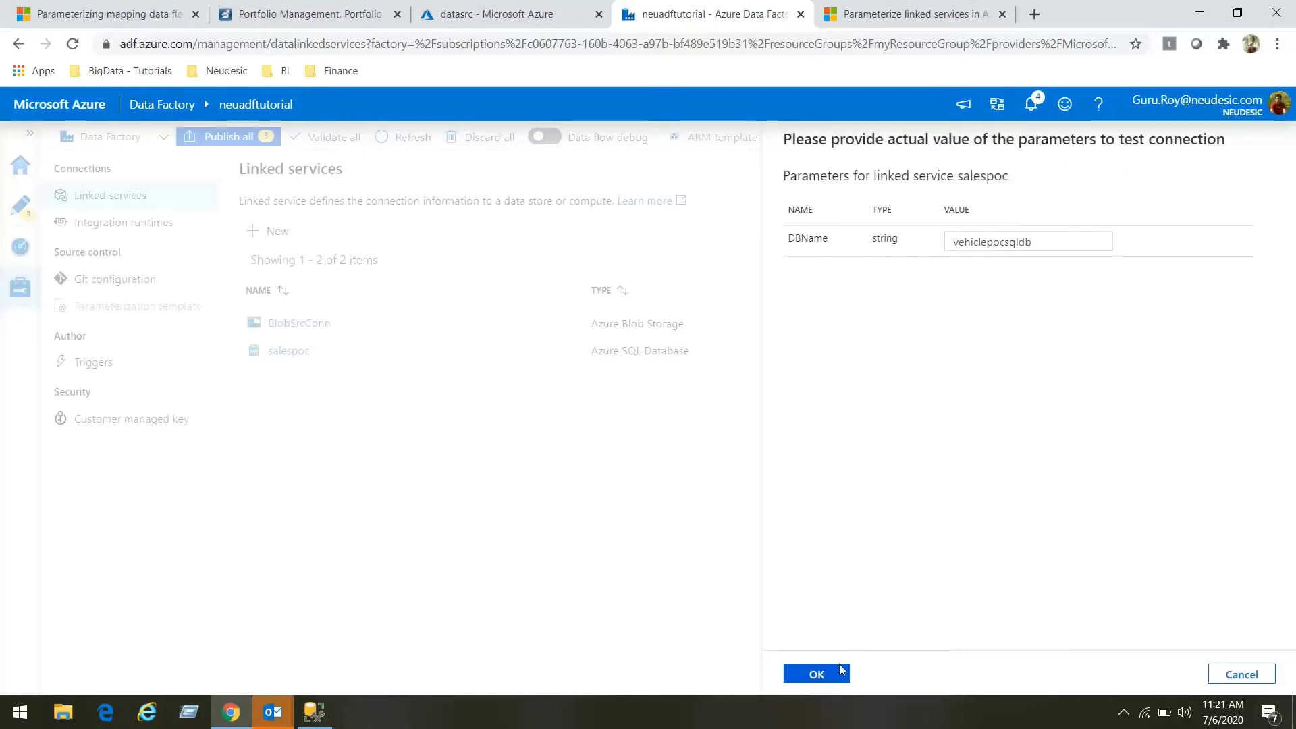
{"action": "left_click", "coordinate": [819, 672]}
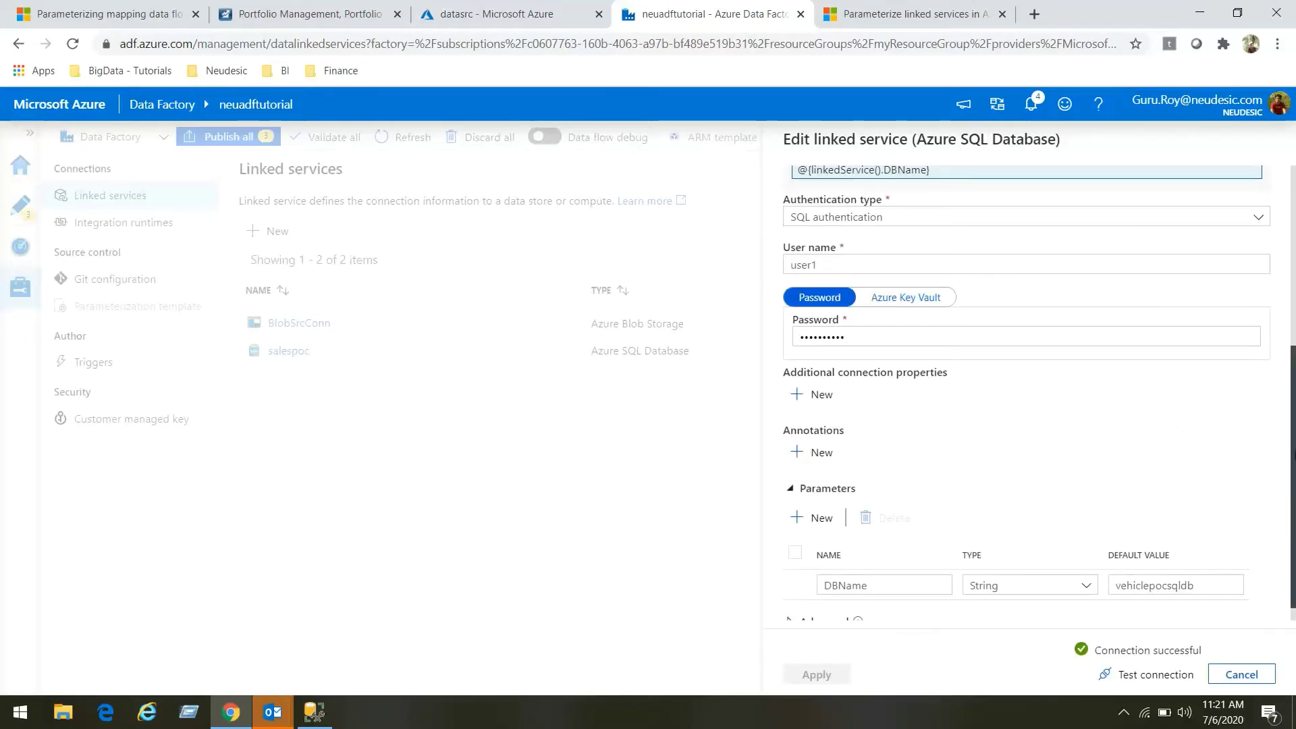
Examine the domain name and database name settings of the salespoc linked service, and close it without saving.
{"action": "scroll", "coordinate": [1289, 466], "scroll_direction": "up", "scroll_amount": 3}
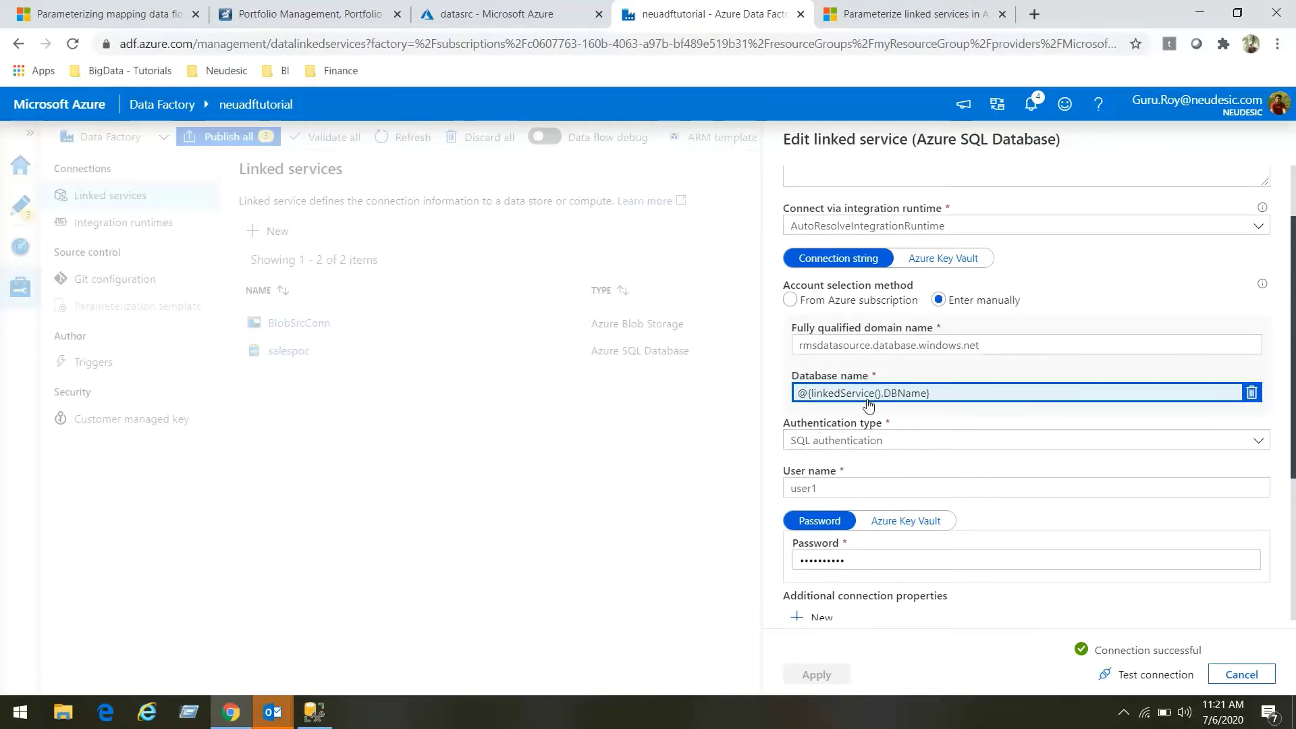
{"action": "left_click", "coordinate": [926, 345]}
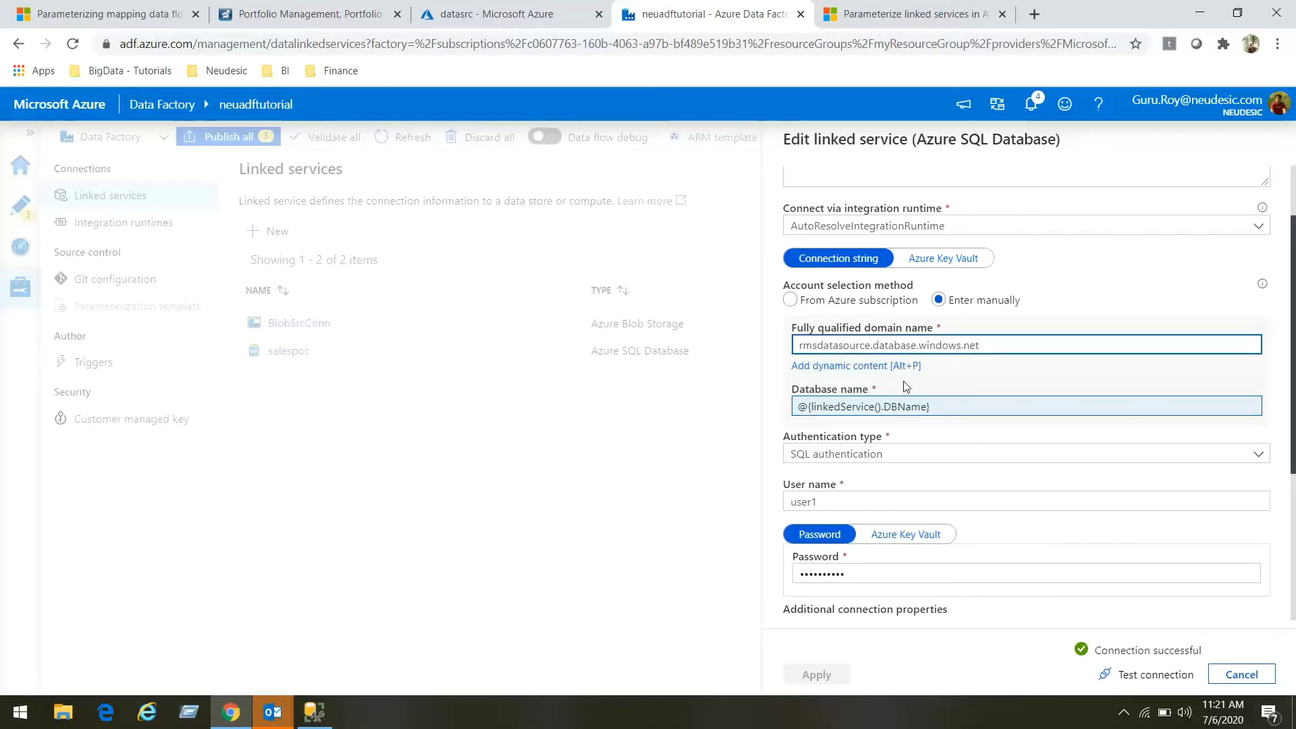
{"action": "left_click", "coordinate": [1240, 675]}
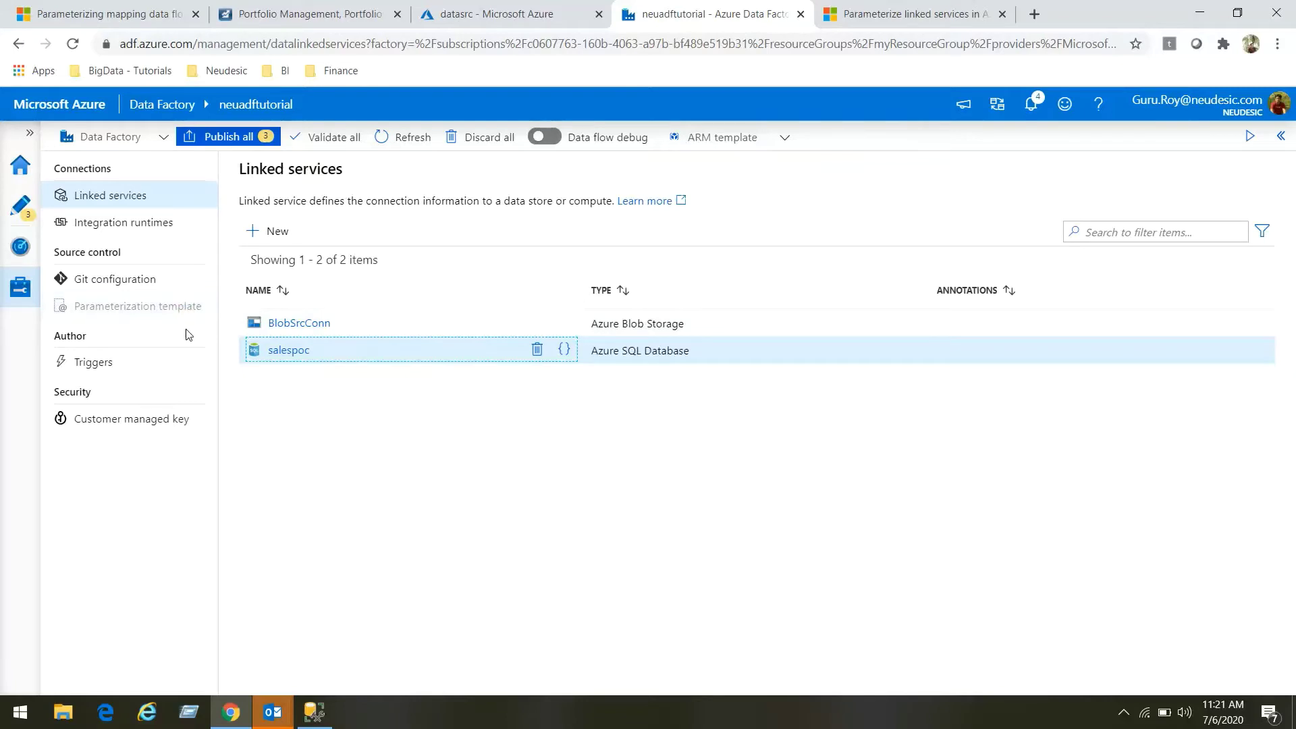
Return to authoring and review the SQLDest dataset's parameters and its linked service connection properties.
{"action": "left_click", "coordinate": [22, 215]}
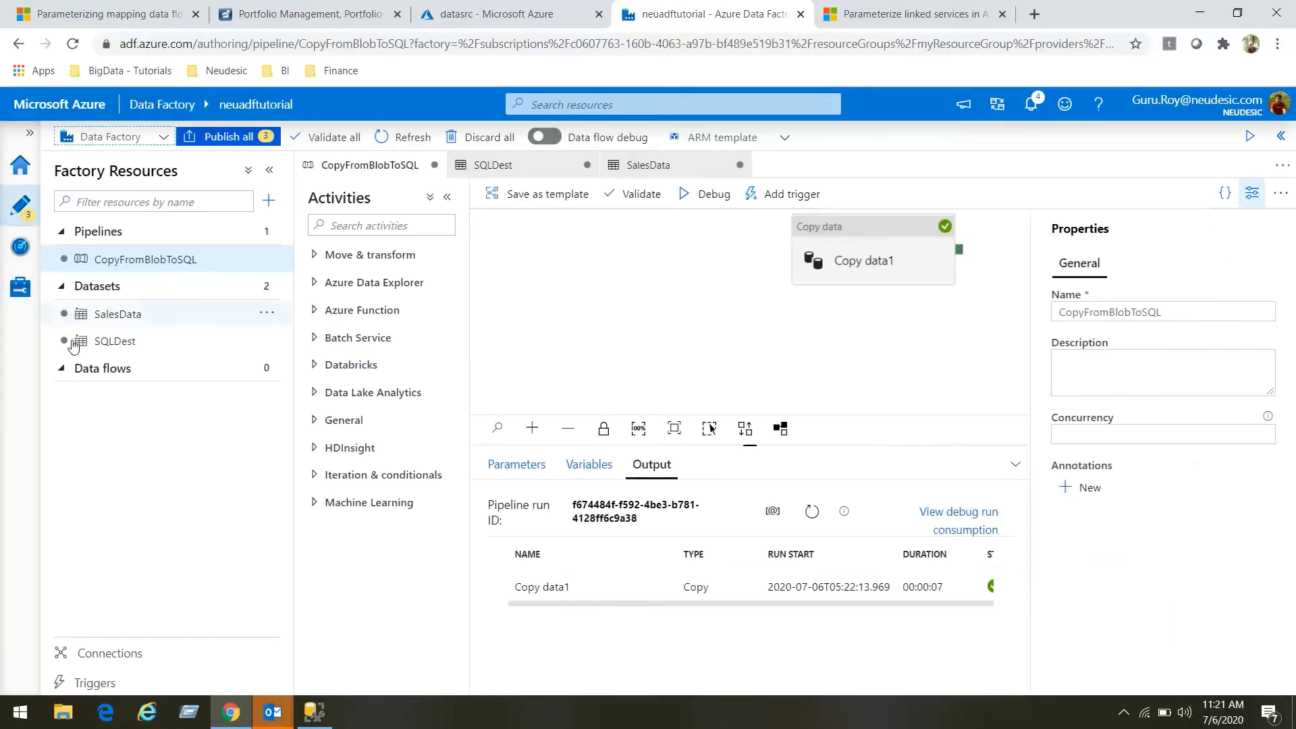
{"action": "left_click", "coordinate": [116, 343]}
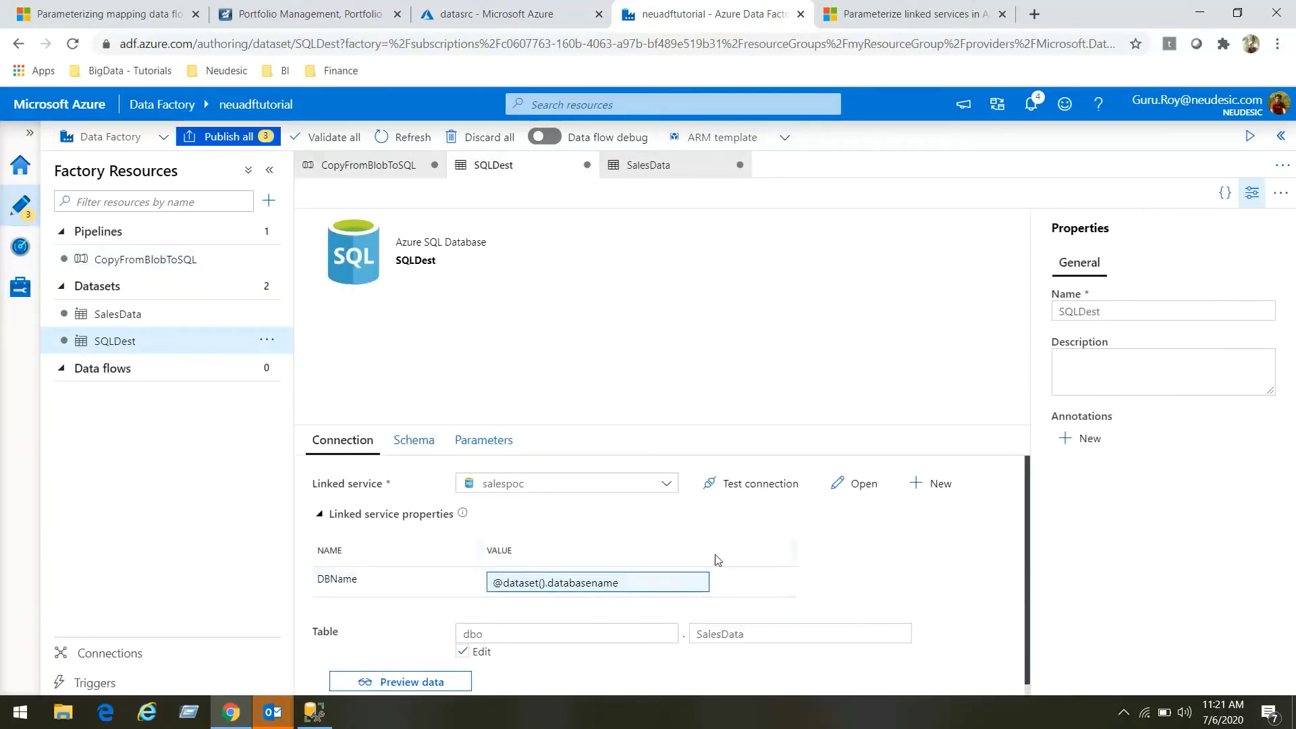
{"action": "left_click", "coordinate": [490, 442]}
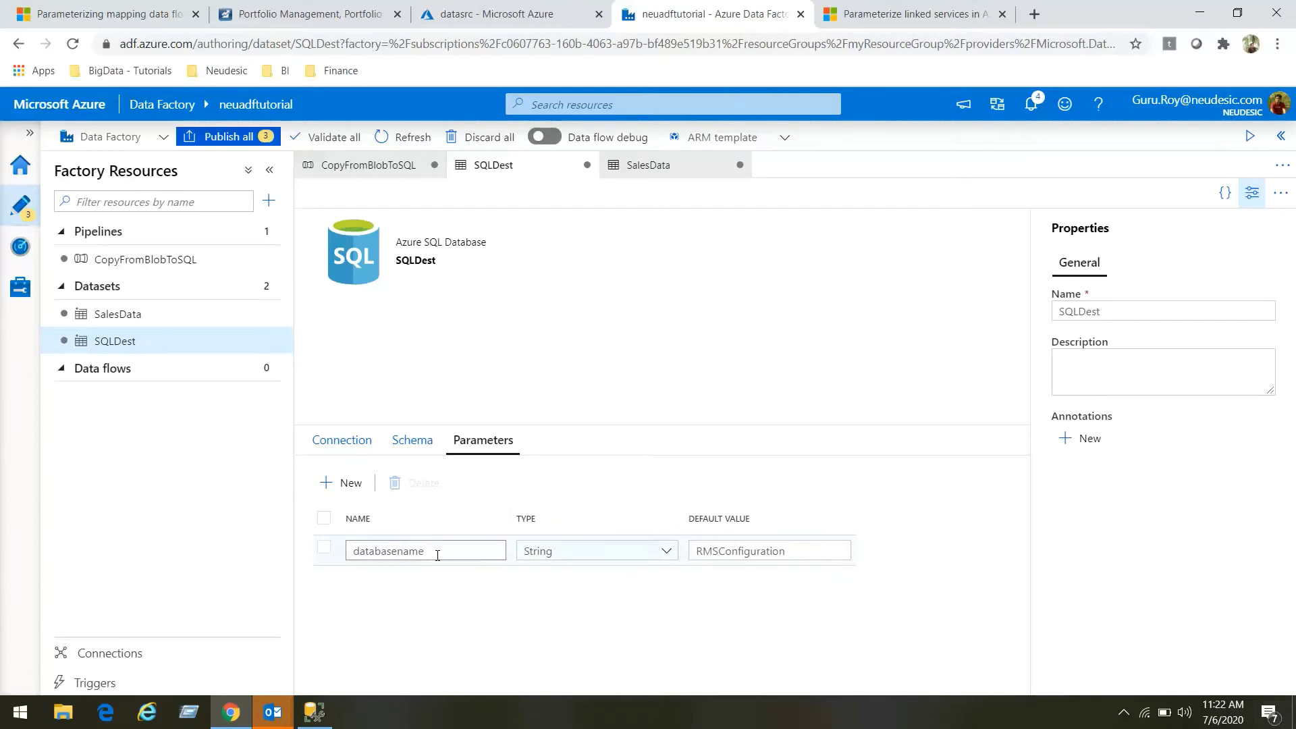
{"action": "left_click", "coordinate": [347, 440]}
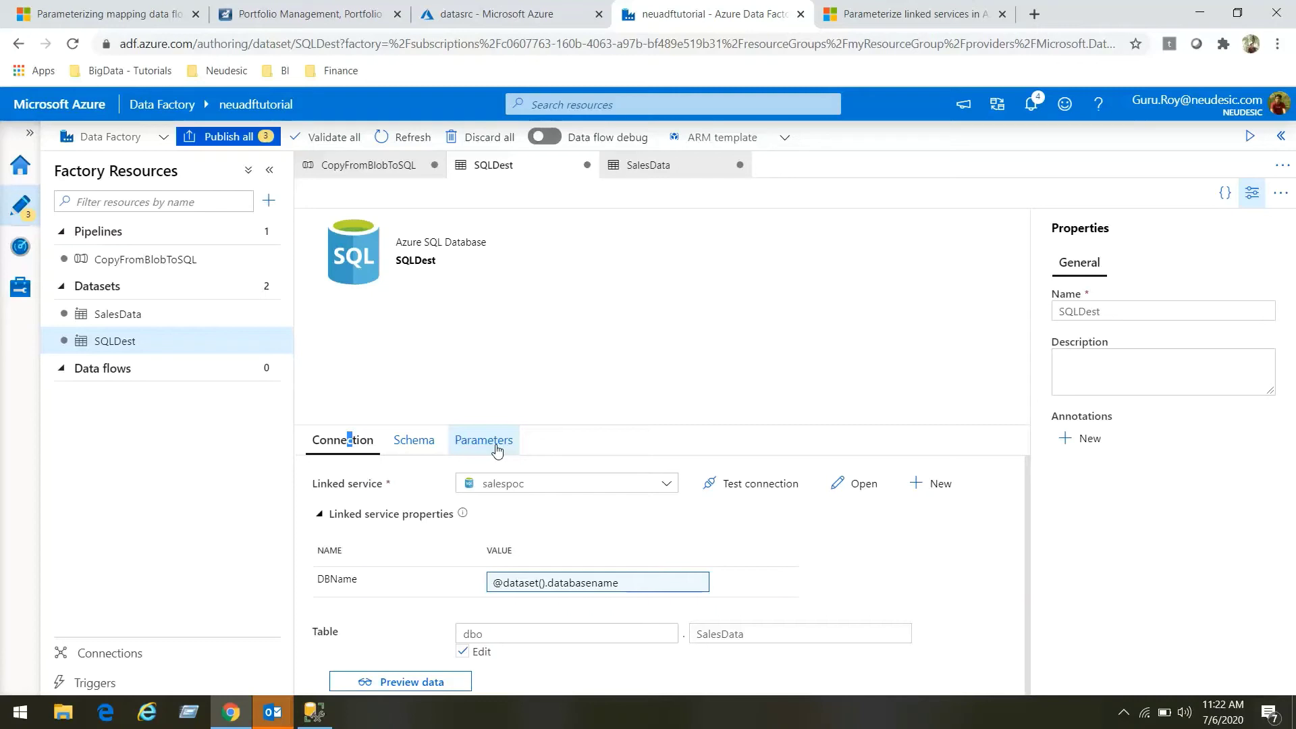
Review the CopyFromBlobToSQL pipeline's parameters and the column mapping of its Copy data1 activity.
{"action": "left_click", "coordinate": [351, 166]}
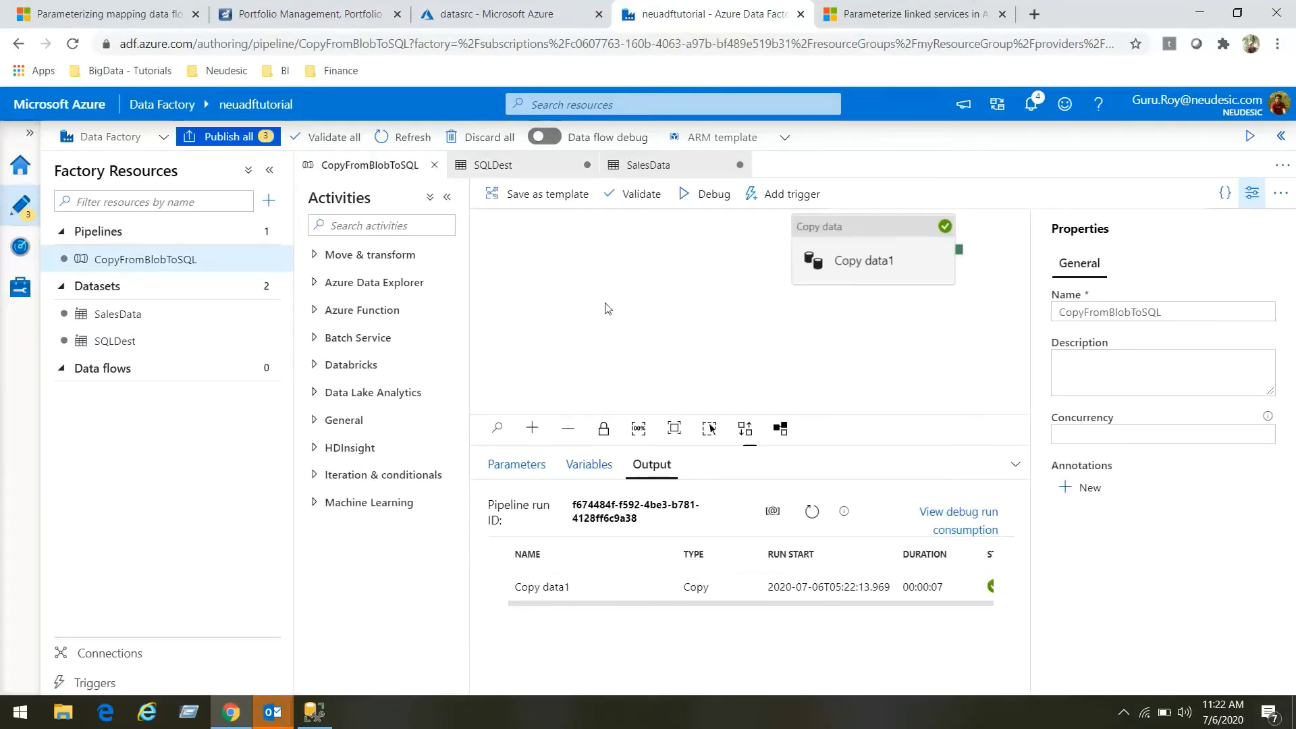
{"action": "left_click", "coordinate": [529, 466]}
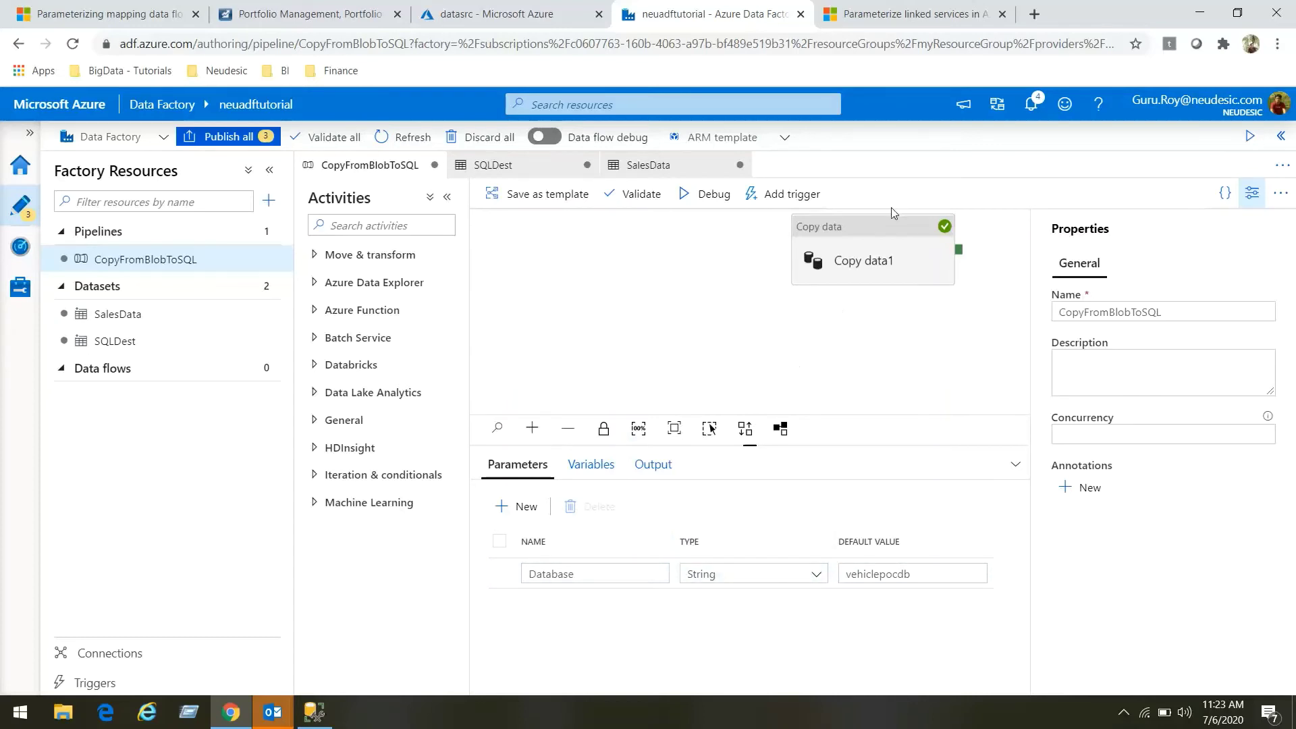
{"action": "left_click", "coordinate": [860, 230]}
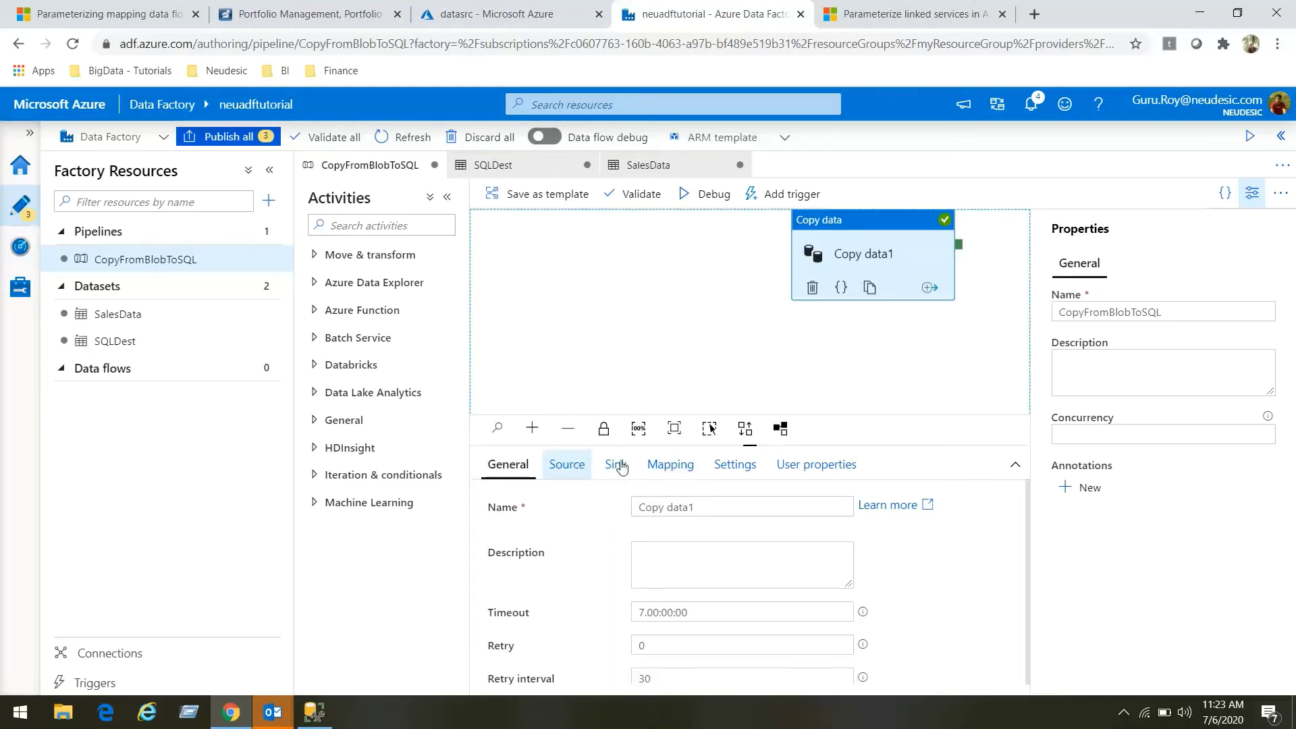
{"action": "left_click", "coordinate": [654, 467]}
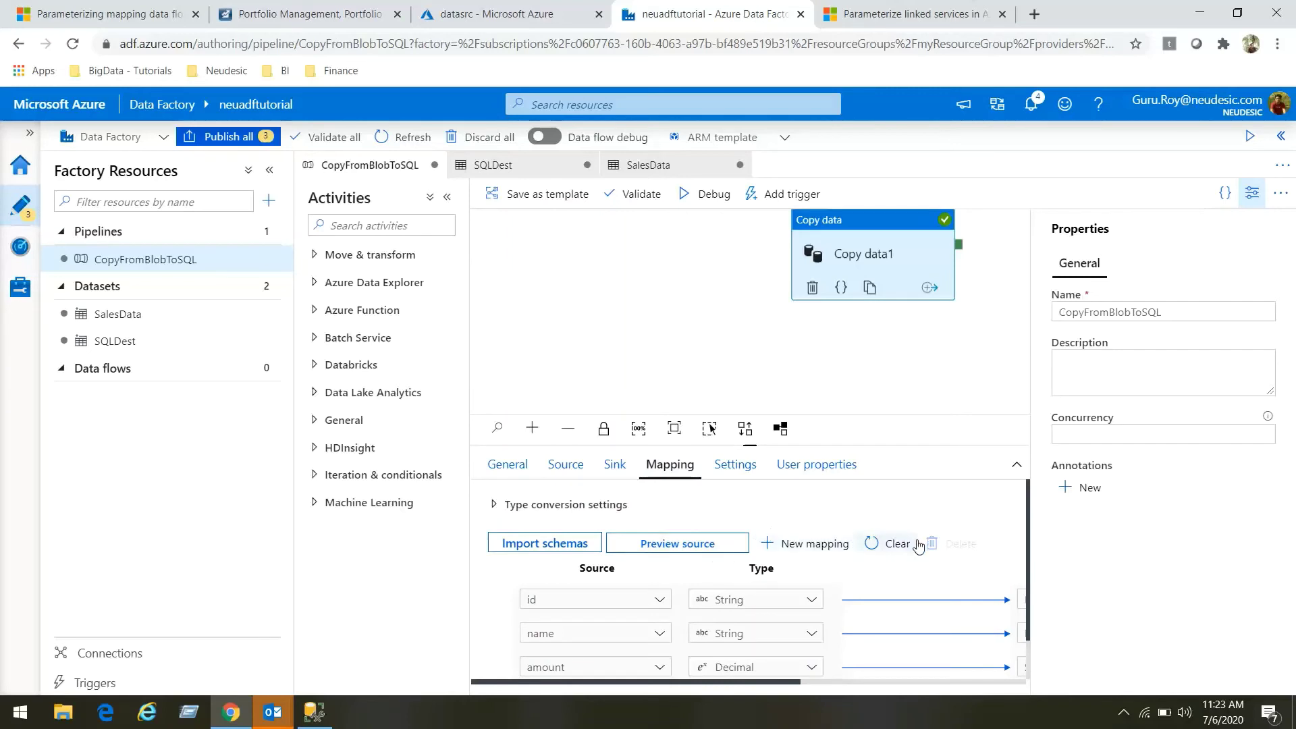
Review the sink settings of the Copy data1 activity, including the databasename value passed to the SQLDest dataset.
{"action": "left_click", "coordinate": [615, 465]}
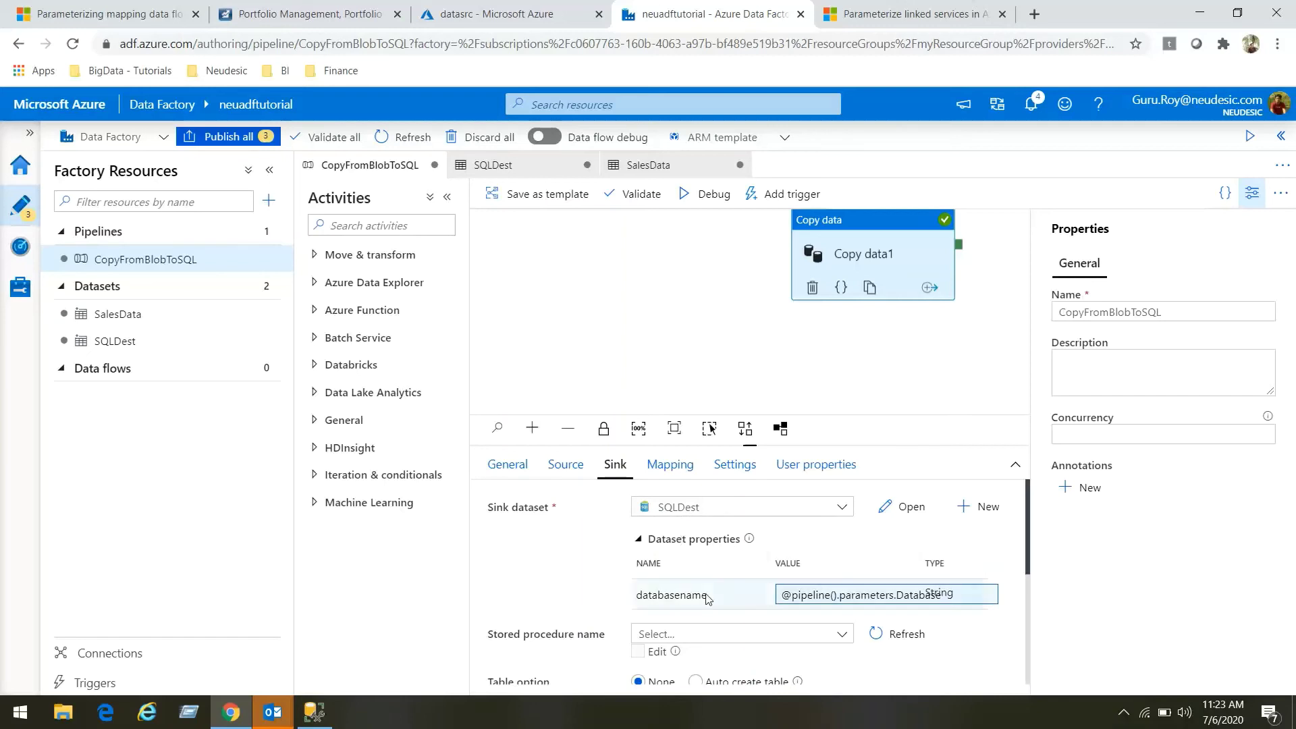
{"action": "left_click", "coordinate": [884, 607]}
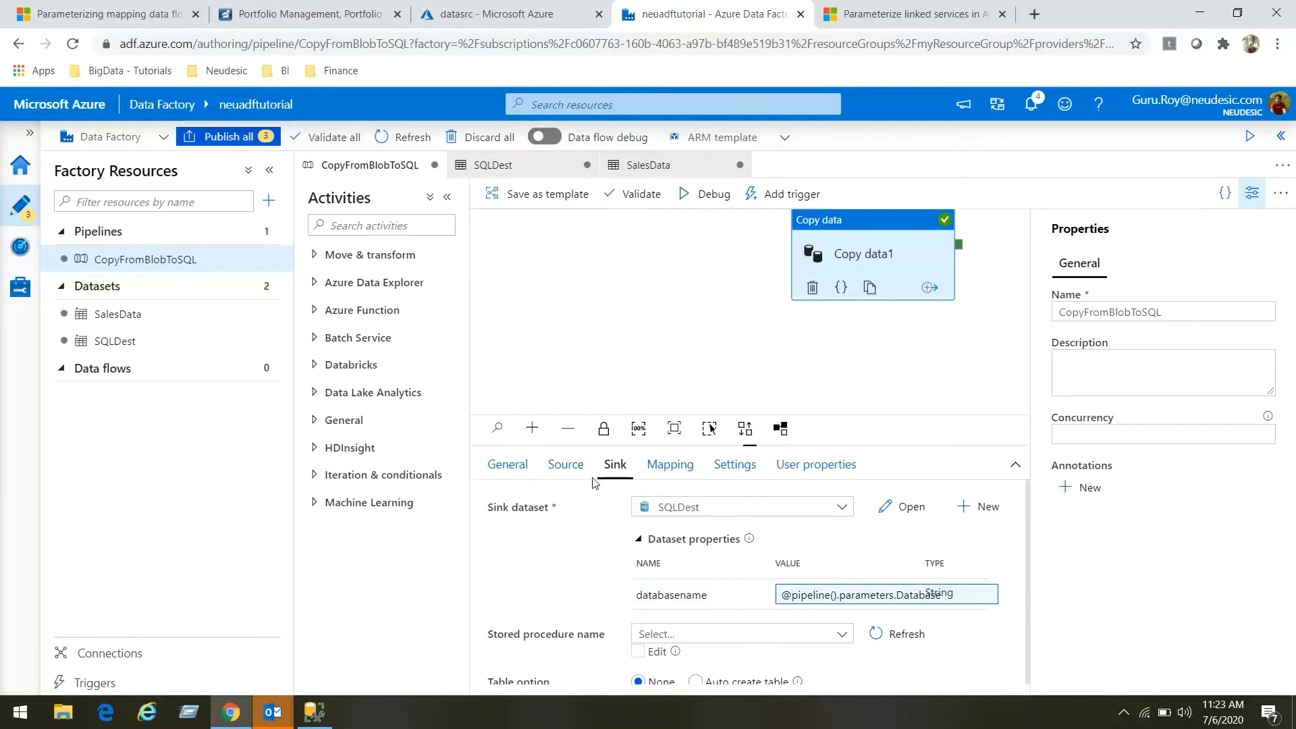
Start a debug run of the pipeline and copy the RMSConfiguration database name from SQL Server Management Studio.
{"action": "left_click", "coordinate": [699, 197]}
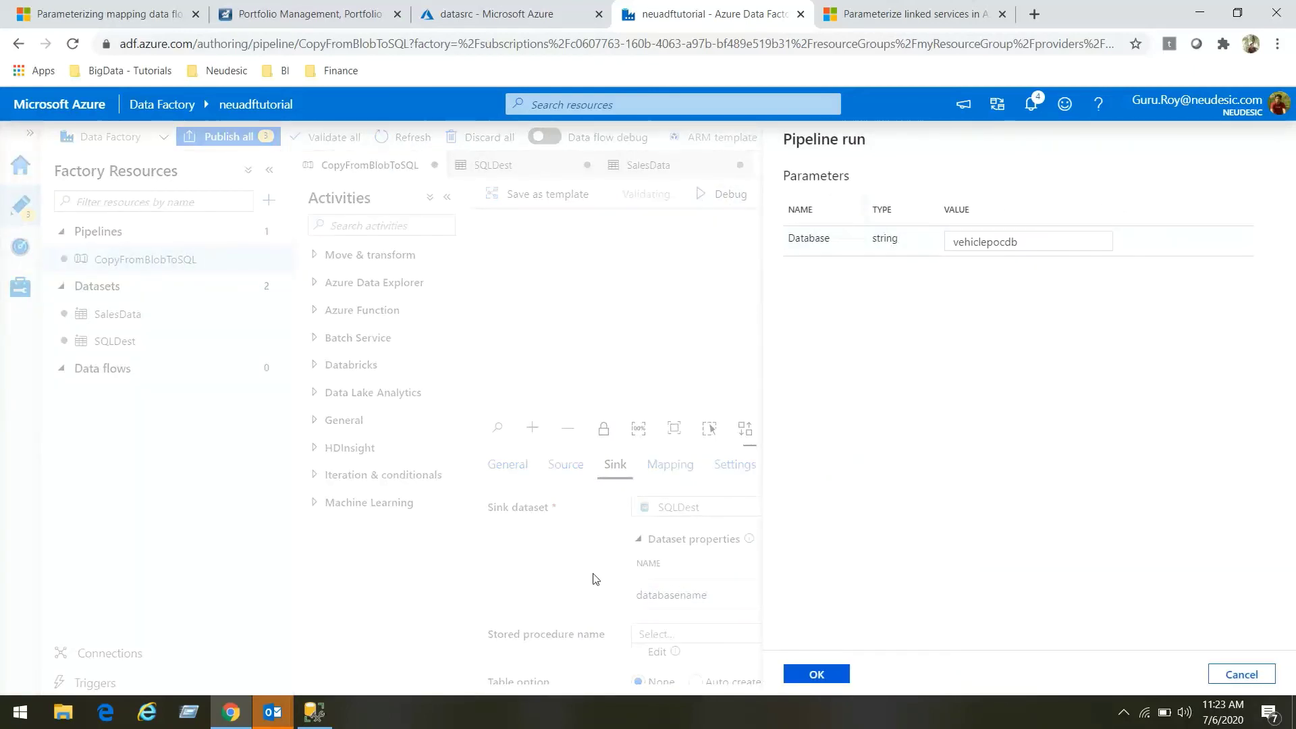
{"action": "left_click", "coordinate": [314, 712]}
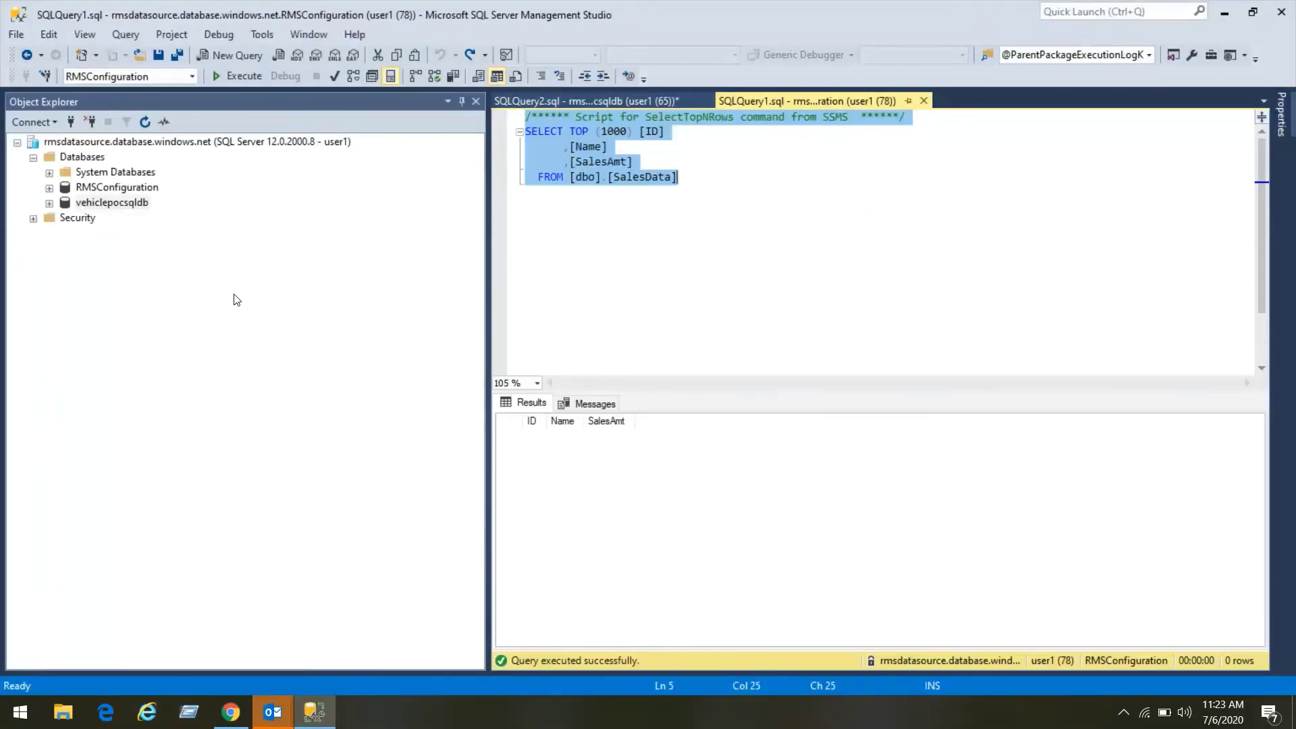
{"action": "left_click", "coordinate": [116, 191]}
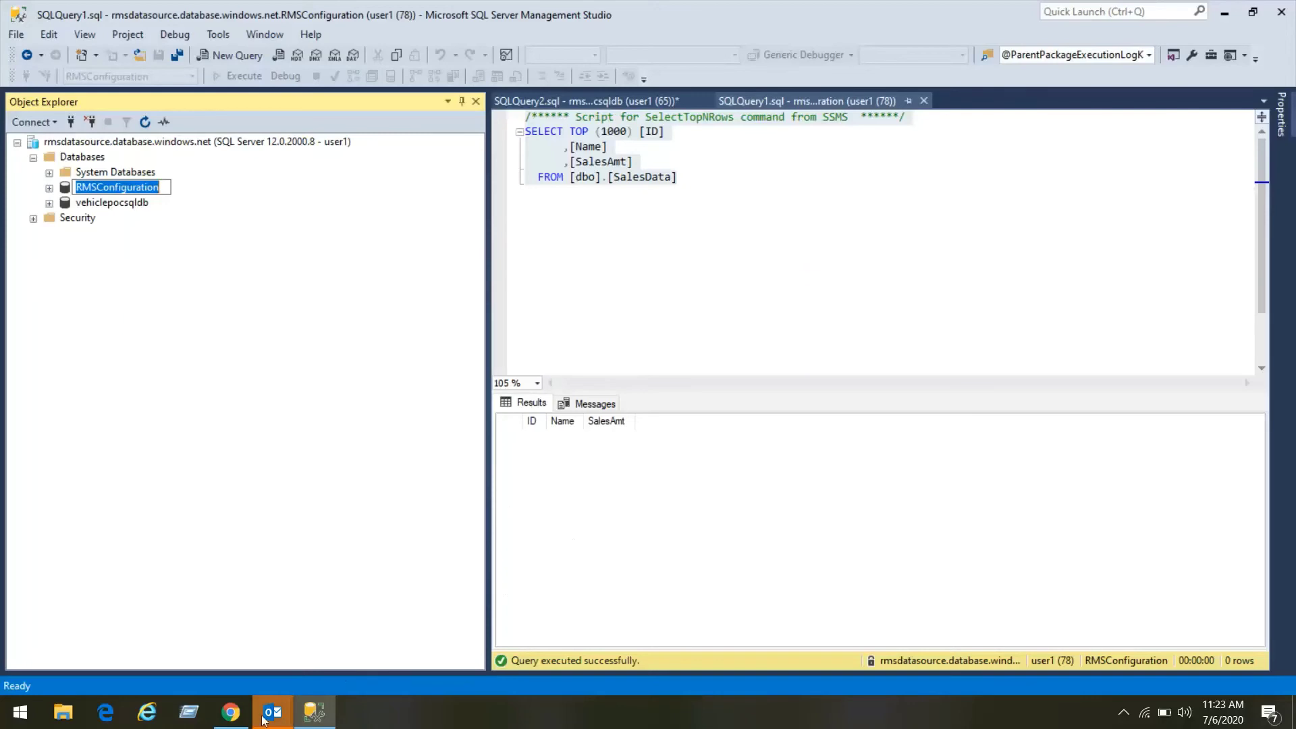
{"action": "left_click", "coordinate": [231, 712]}
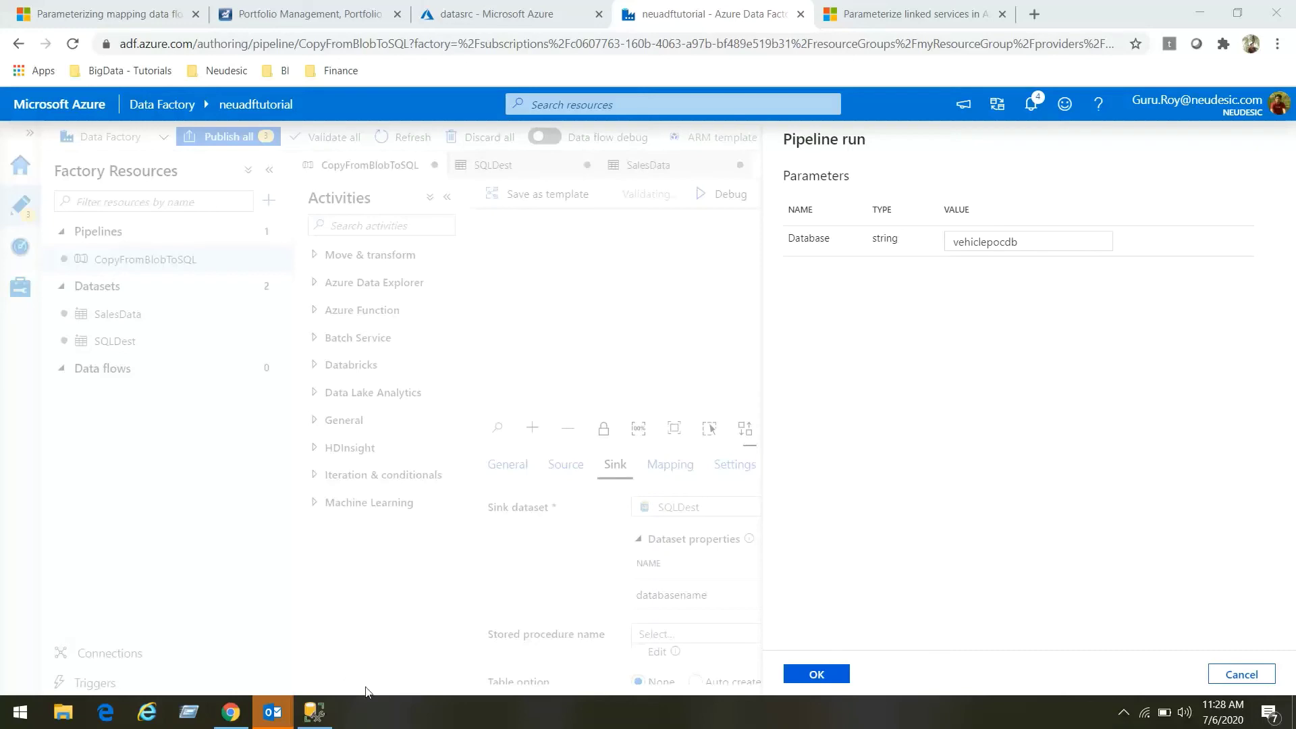
{"action": "left_click", "coordinate": [320, 711]}
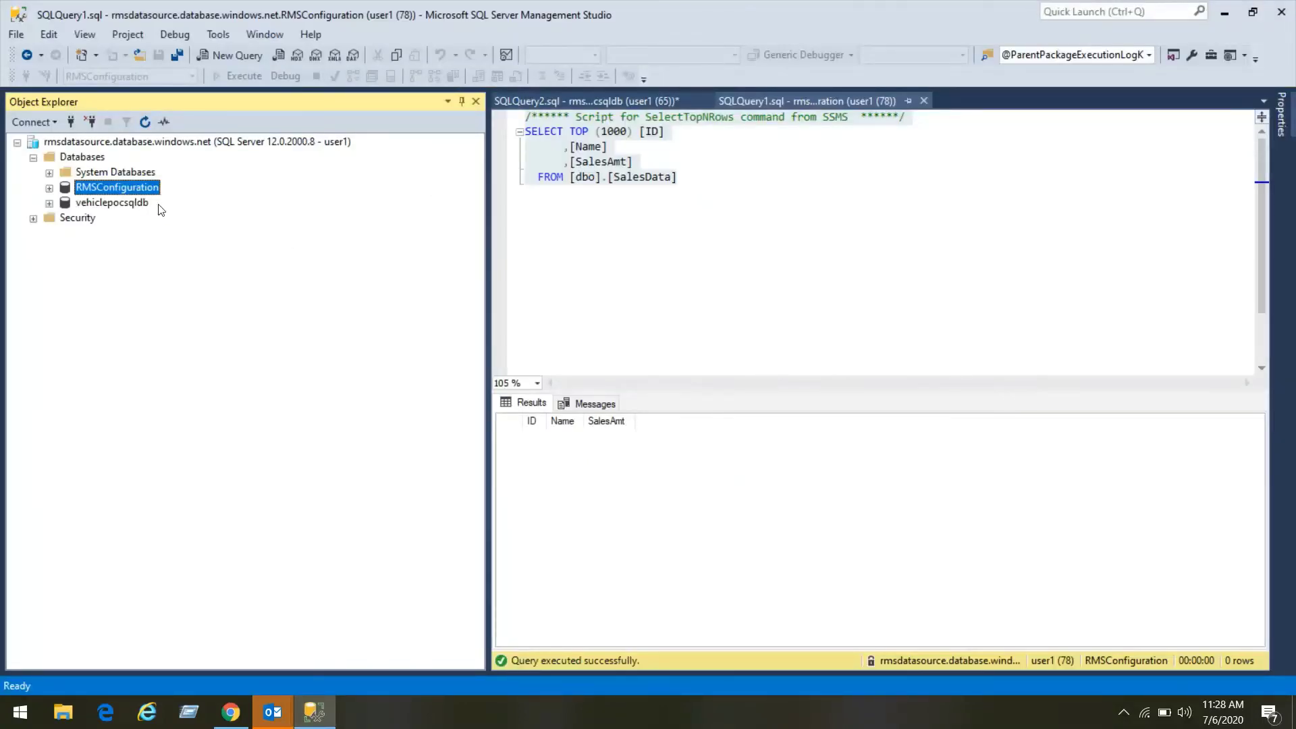
{"action": "key", "text": "F2"}
{"action": "left_click", "coordinate": [1224, 13]}
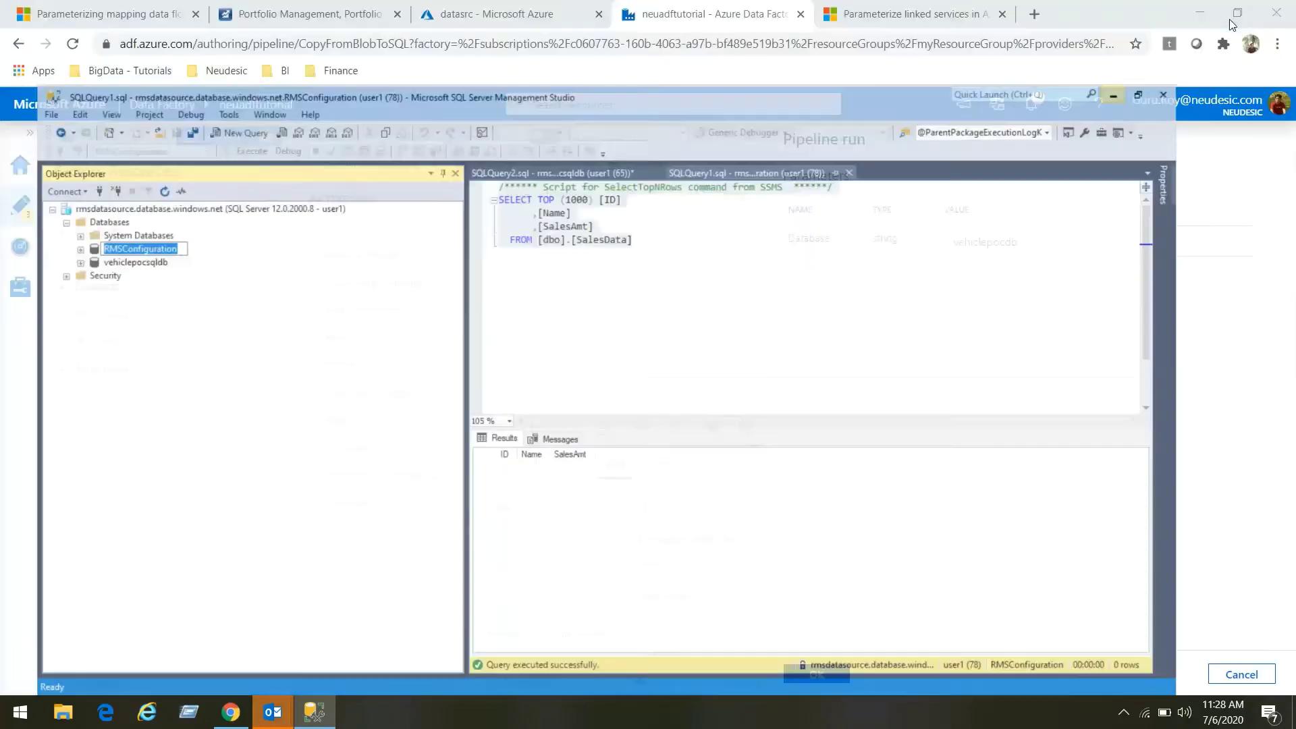
Run the pipeline with the Database parameter set to RMSConfiguration, and refresh the run output to check the copy status.
{"action": "double_click", "coordinate": [1002, 241]}
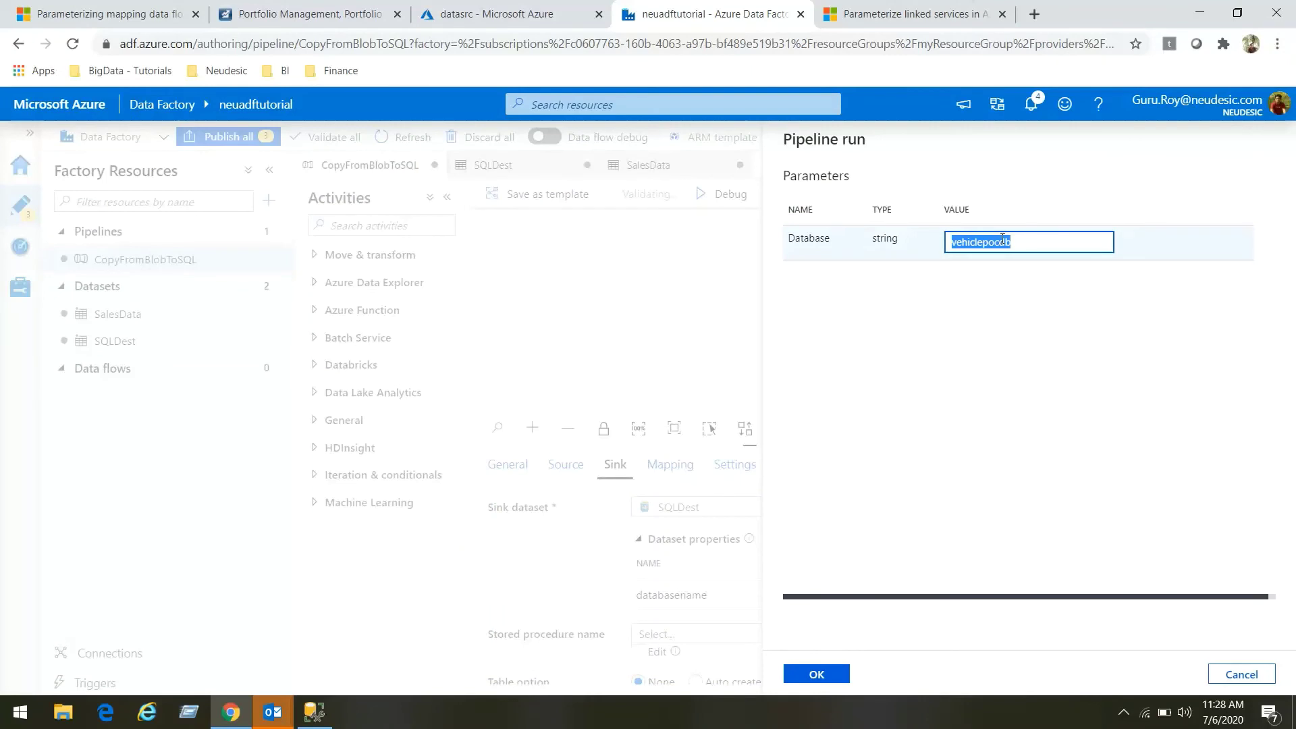
{"action": "key", "text": "ctrl+v"}
{"action": "left_click", "coordinate": [821, 677]}
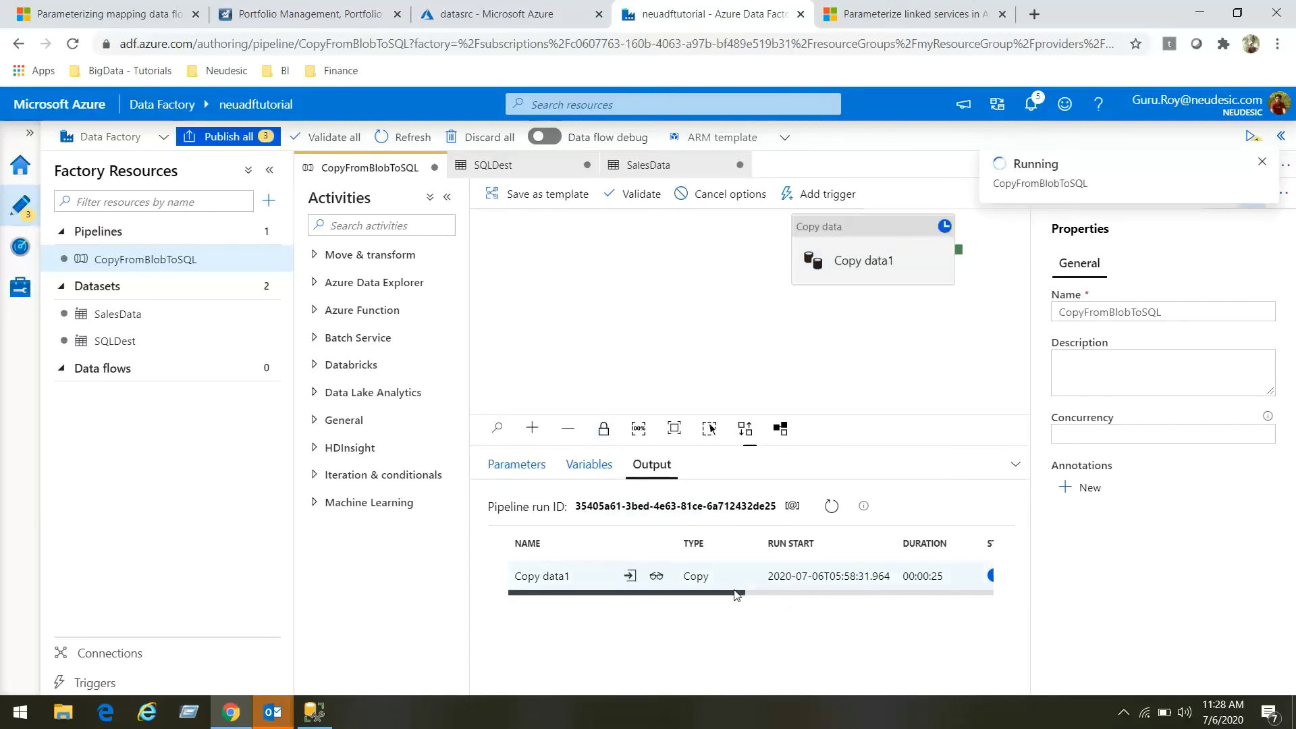
{"action": "left_click_drag", "start_coordinate": [736, 594], "coordinate": [957, 592]}
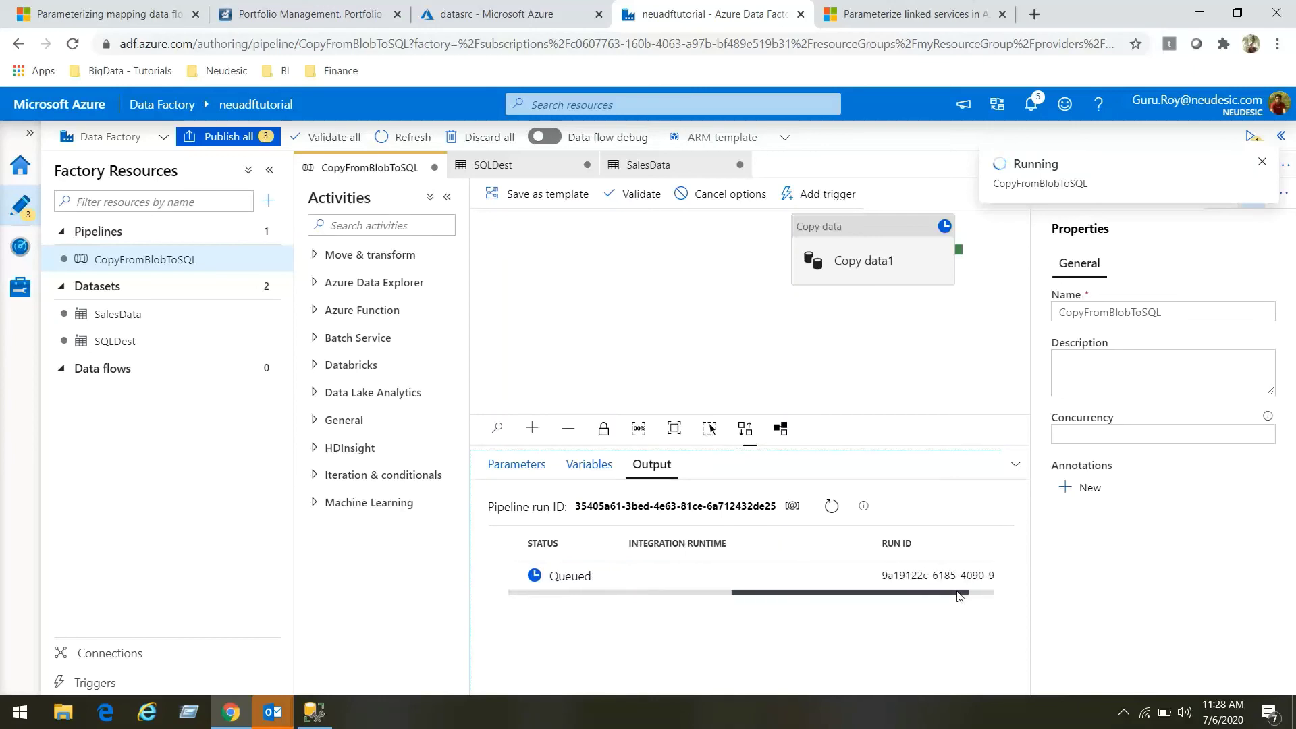
{"action": "left_click", "coordinate": [831, 505]}
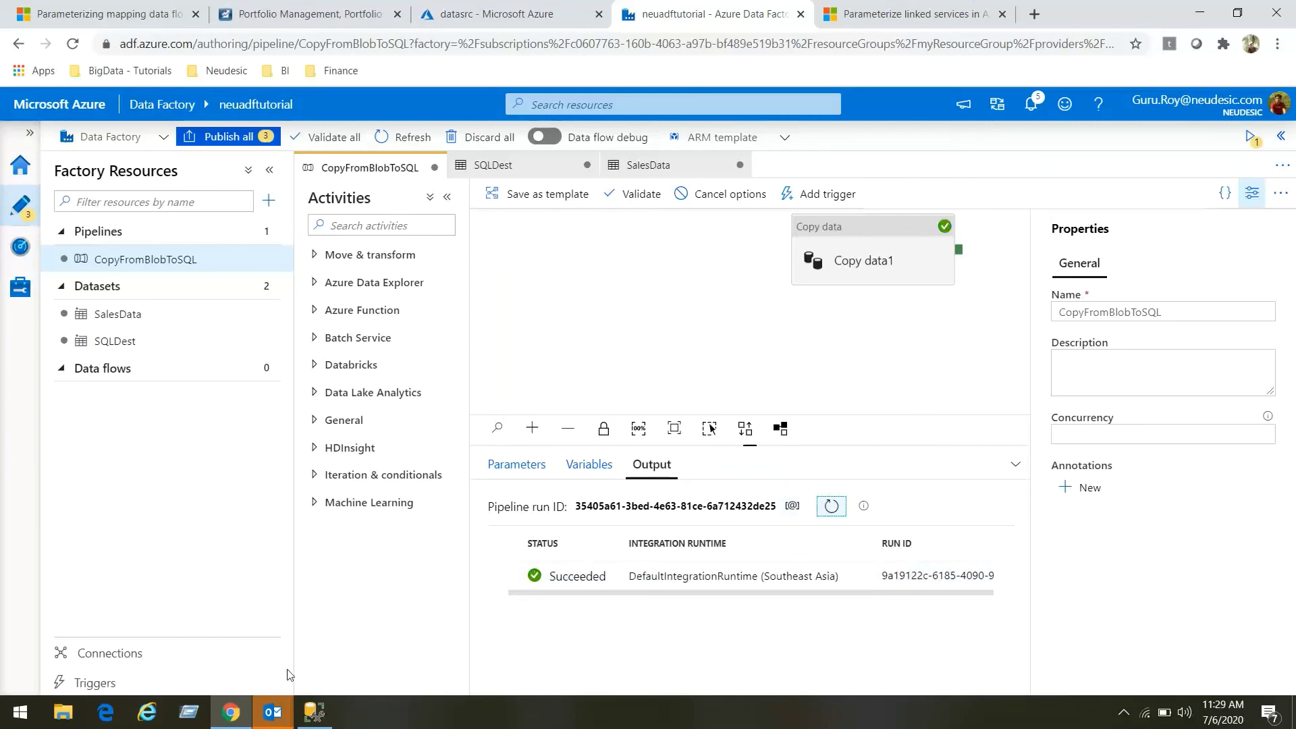
In SQL Server Management Studio, run the SalesData queries against RMSConfiguration and vehiclepocsqldb to compare their rows.
{"action": "left_click", "coordinate": [314, 712]}
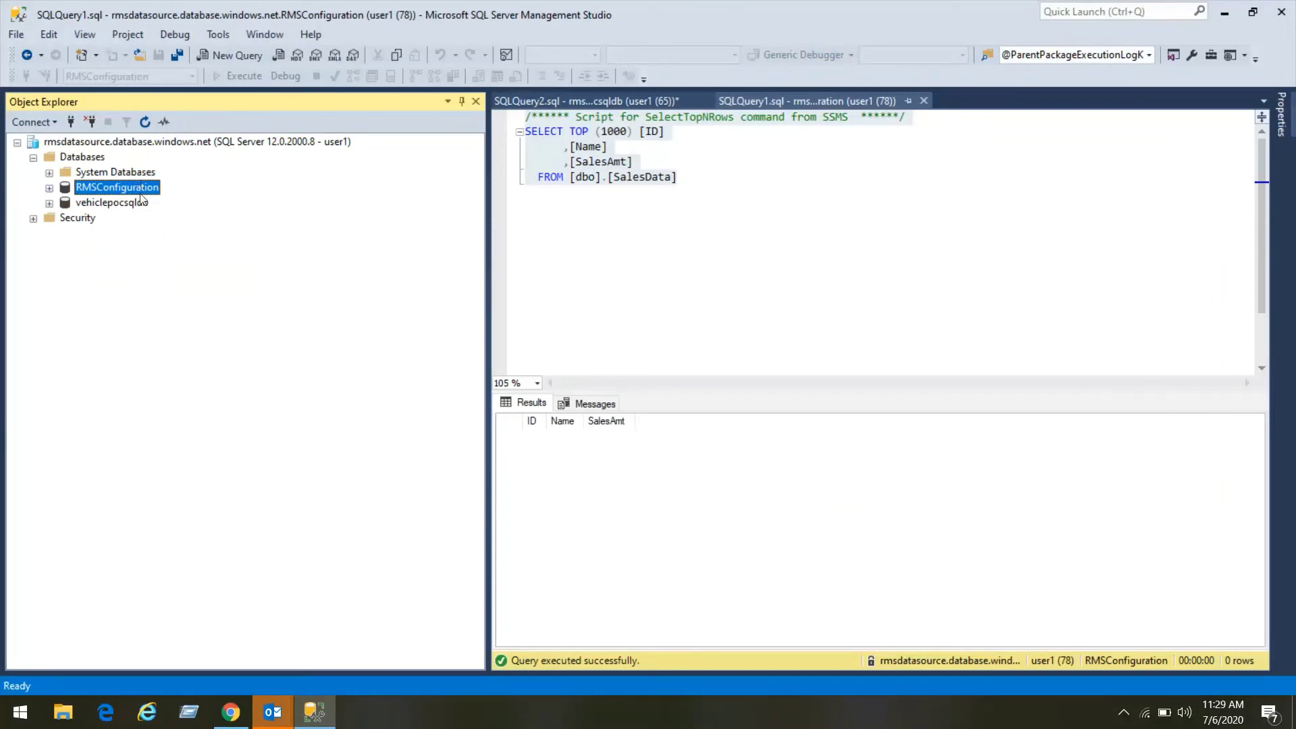
{"action": "left_click", "coordinate": [792, 103]}
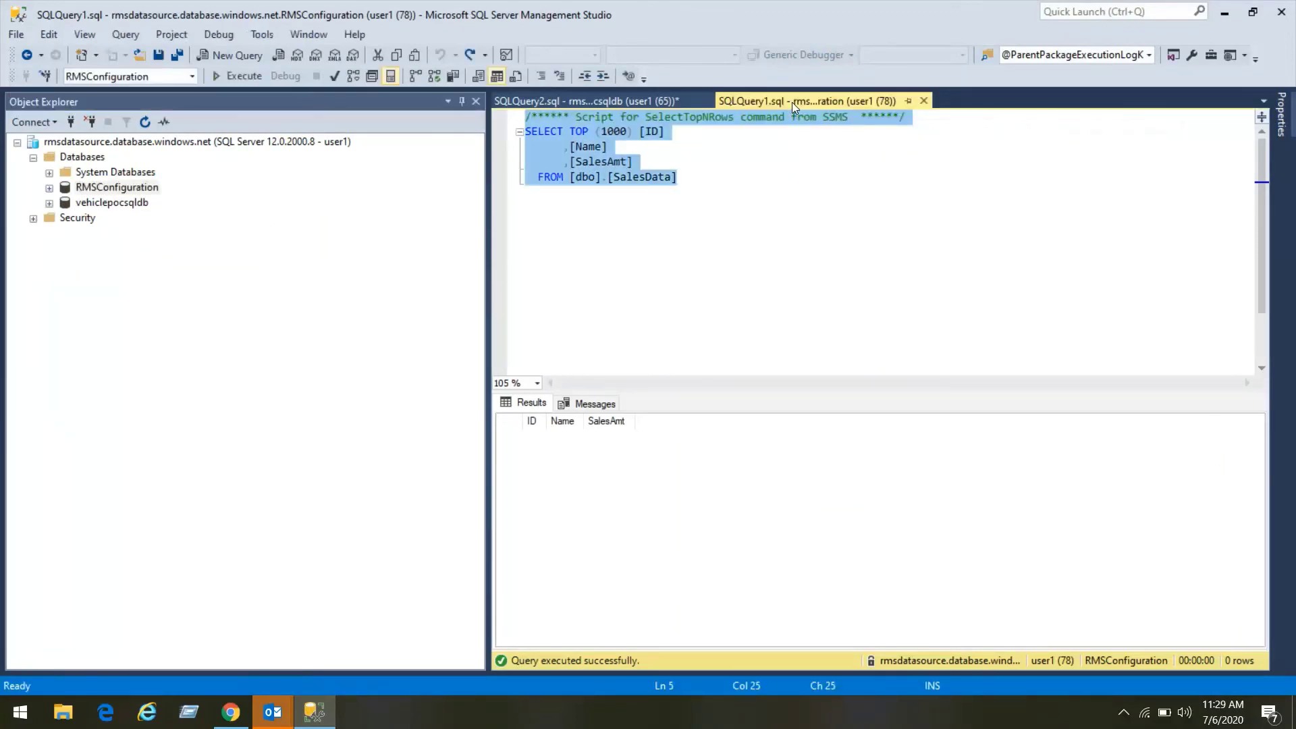
{"action": "left_click", "coordinate": [720, 185]}
{"action": "key", "text": "F5"}
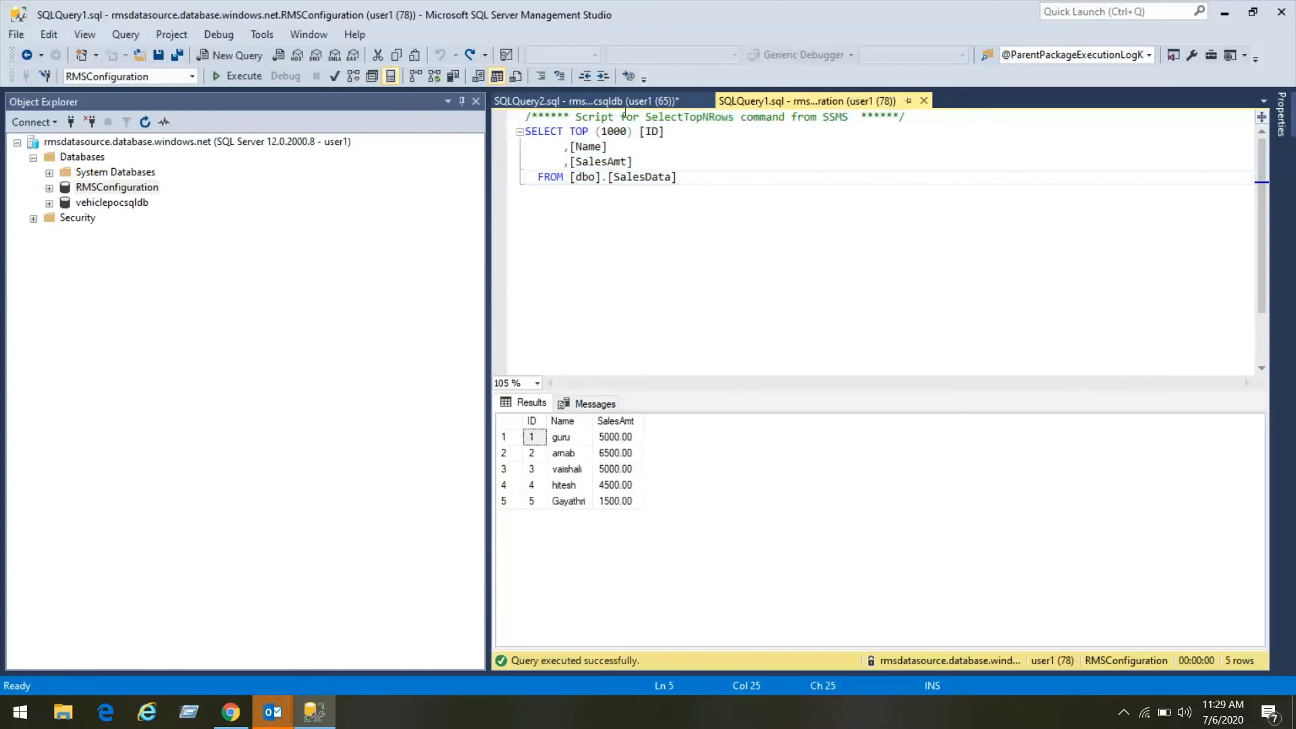
{"action": "left_click", "coordinate": [623, 103]}
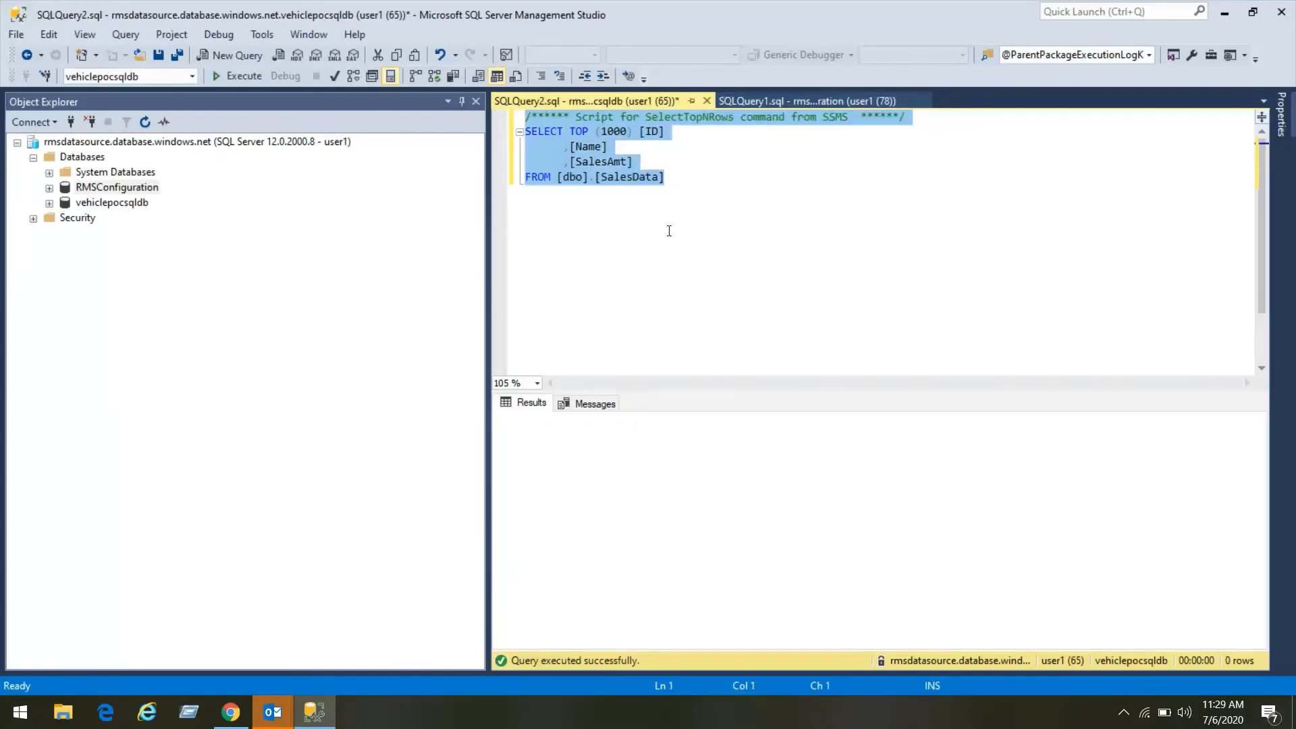
{"action": "key", "text": "F5"}
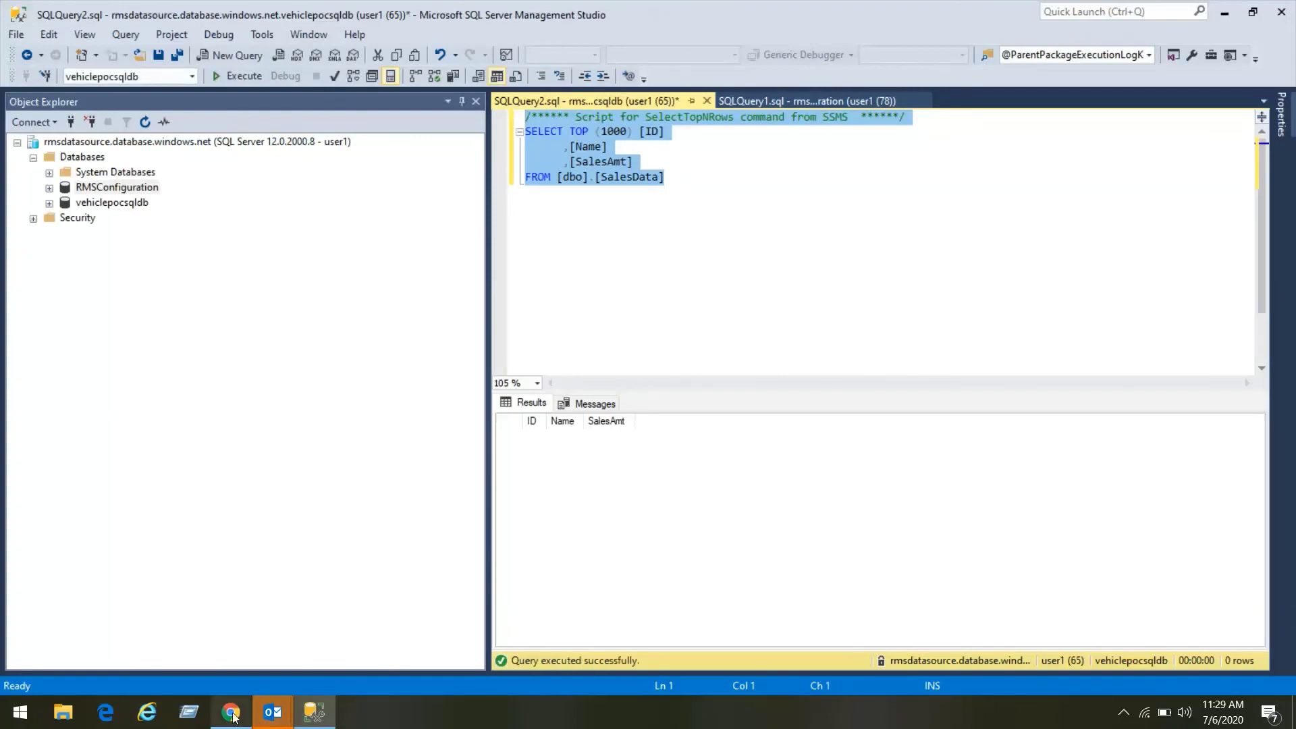
Start another debug run in Azure Data Factory and copy the vehiclepocsqldb database name from SQL Server Management Studio.
{"action": "left_click", "coordinate": [232, 714]}
{"action": "left_click", "coordinate": [705, 202]}
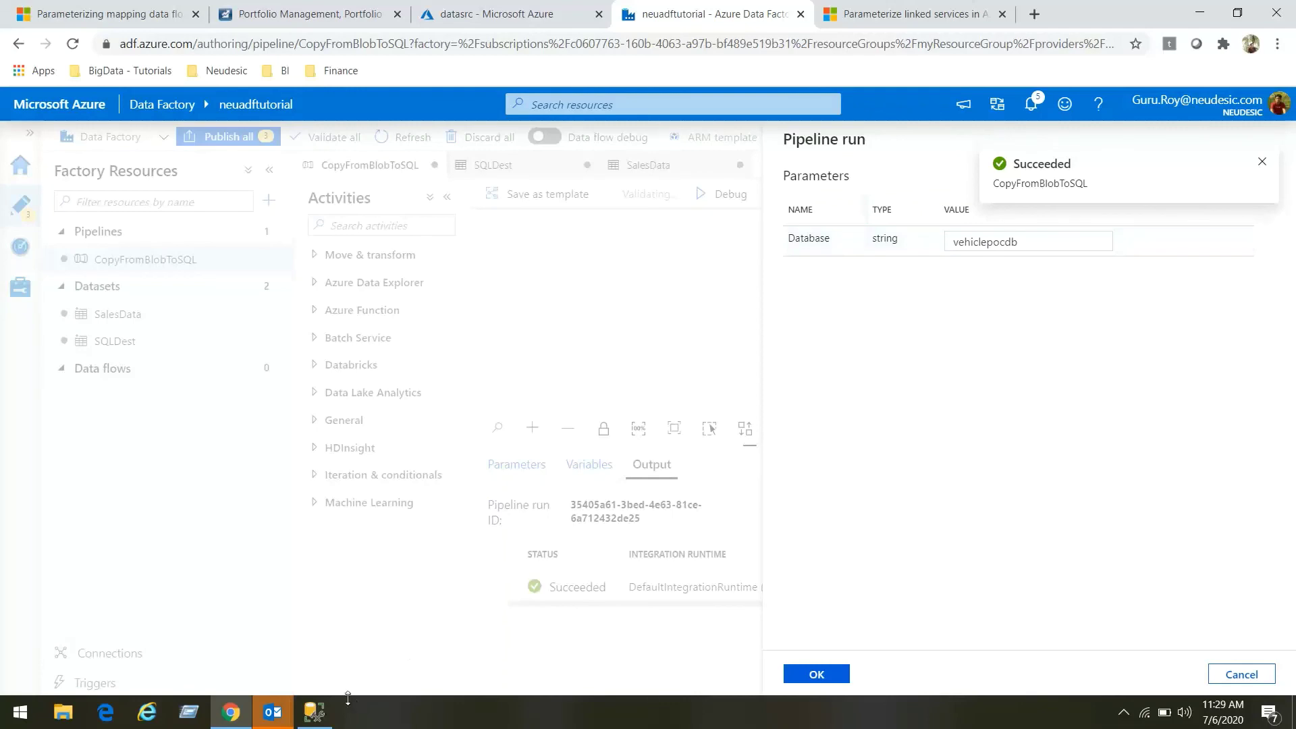
{"action": "left_click", "coordinate": [316, 712]}
{"action": "left_click", "coordinate": [116, 205]}
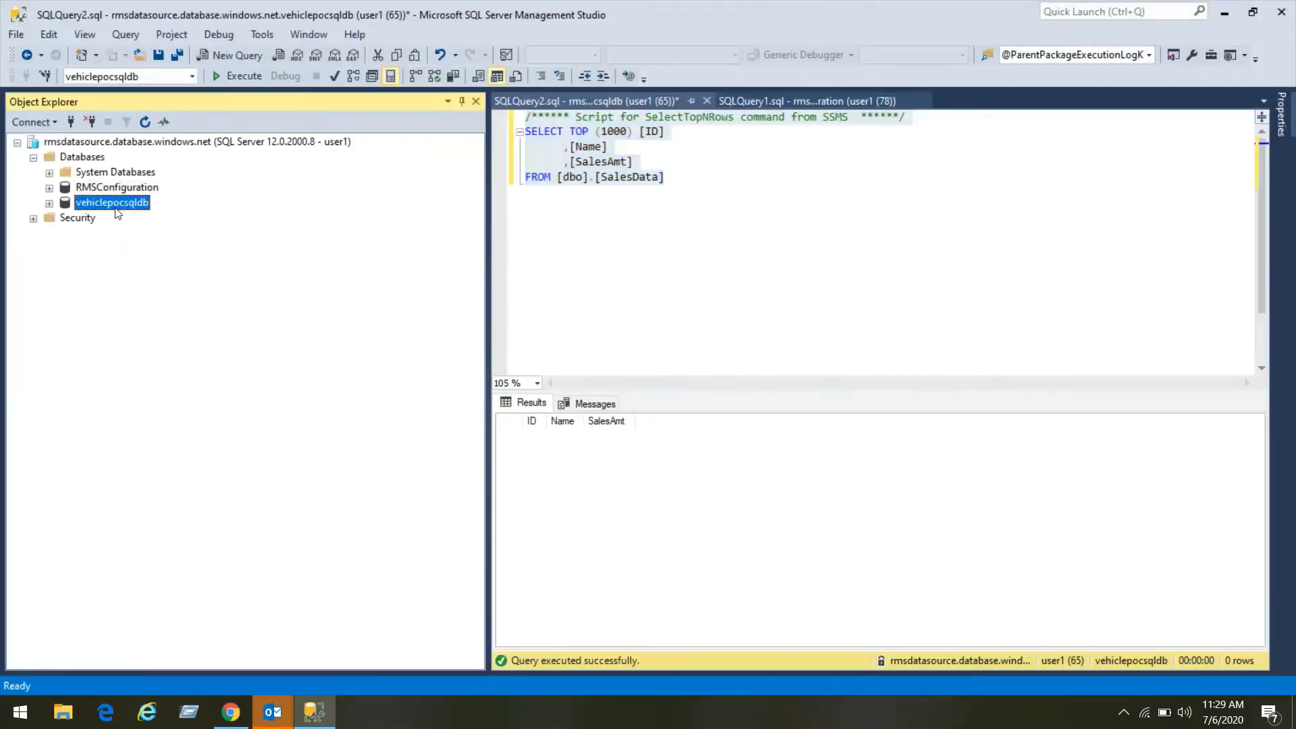
{"action": "left_click", "coordinate": [116, 206]}
{"action": "key", "text": "ctrl+c"}
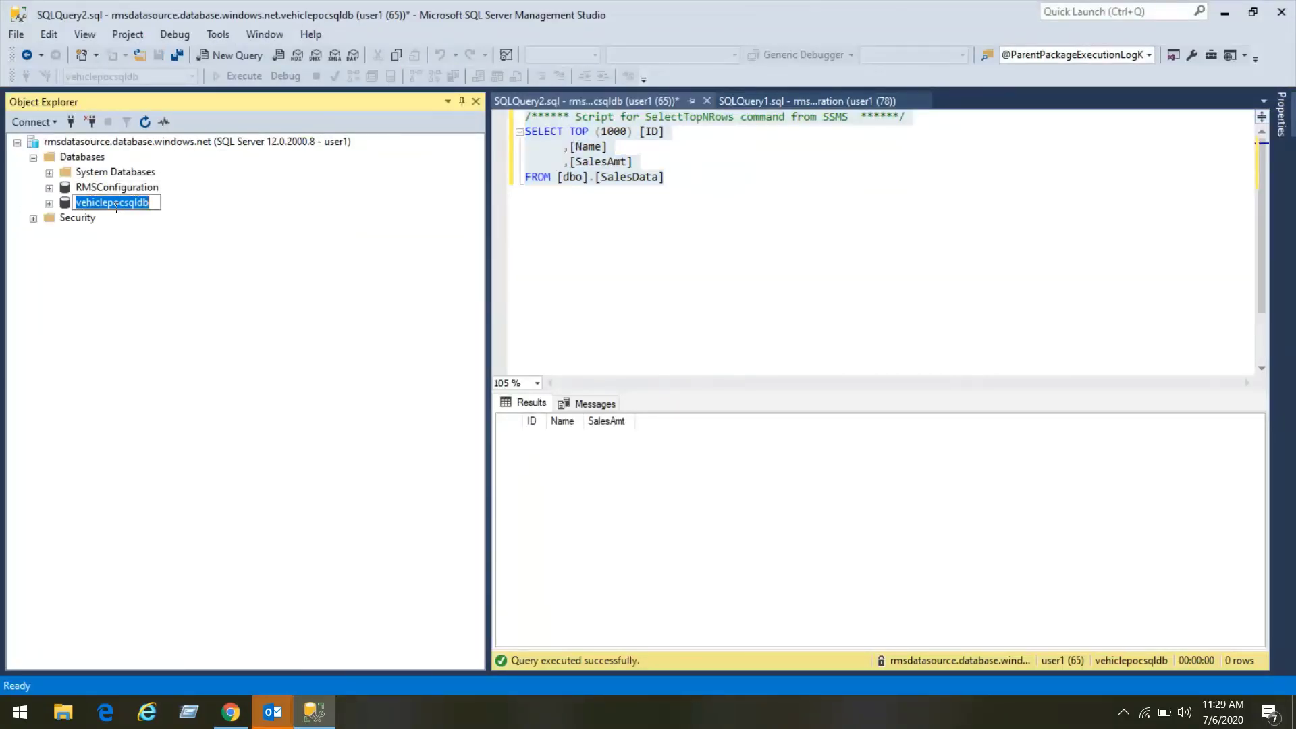
Back in Azure Data Factory, run the pipeline with the Database parameter set to vehiclepocsqldb.
{"action": "left_click", "coordinate": [230, 712]}
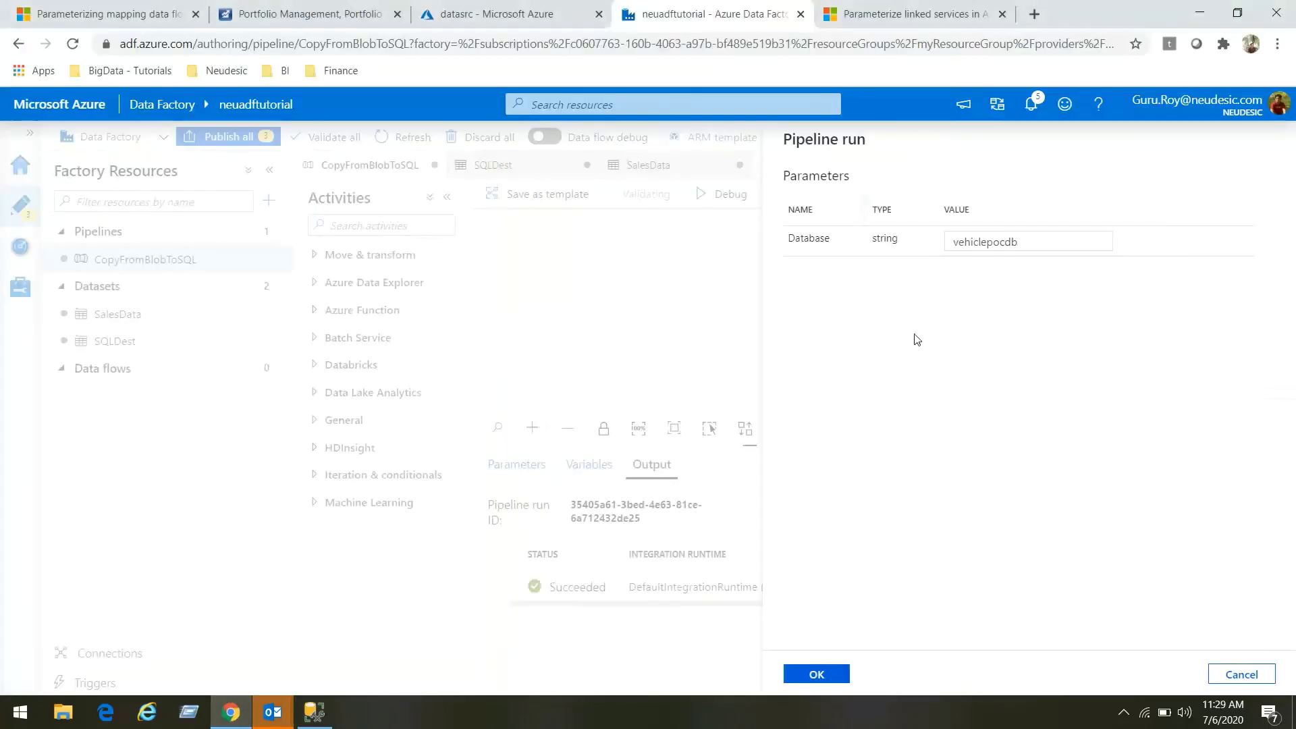
{"action": "left_click", "coordinate": [977, 249]}
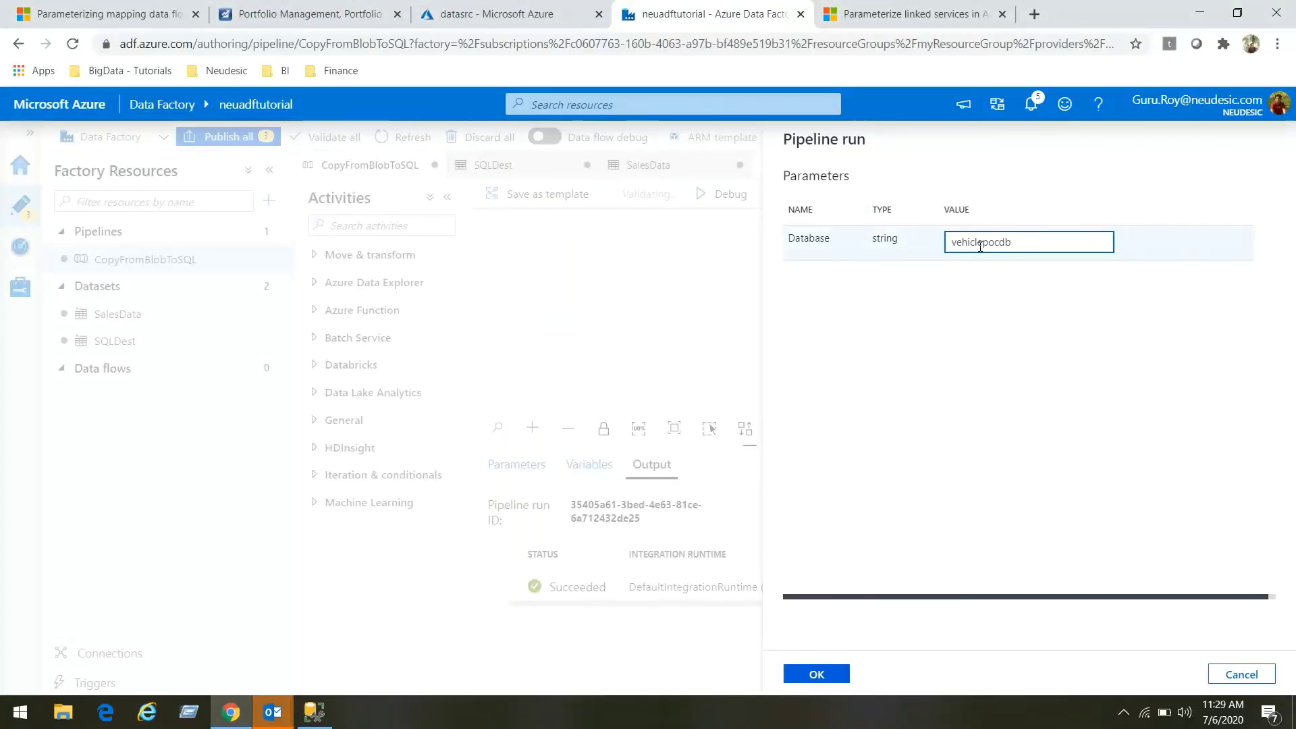
{"action": "double_click", "coordinate": [980, 246]}
{"action": "key", "text": "ctrl+v"}
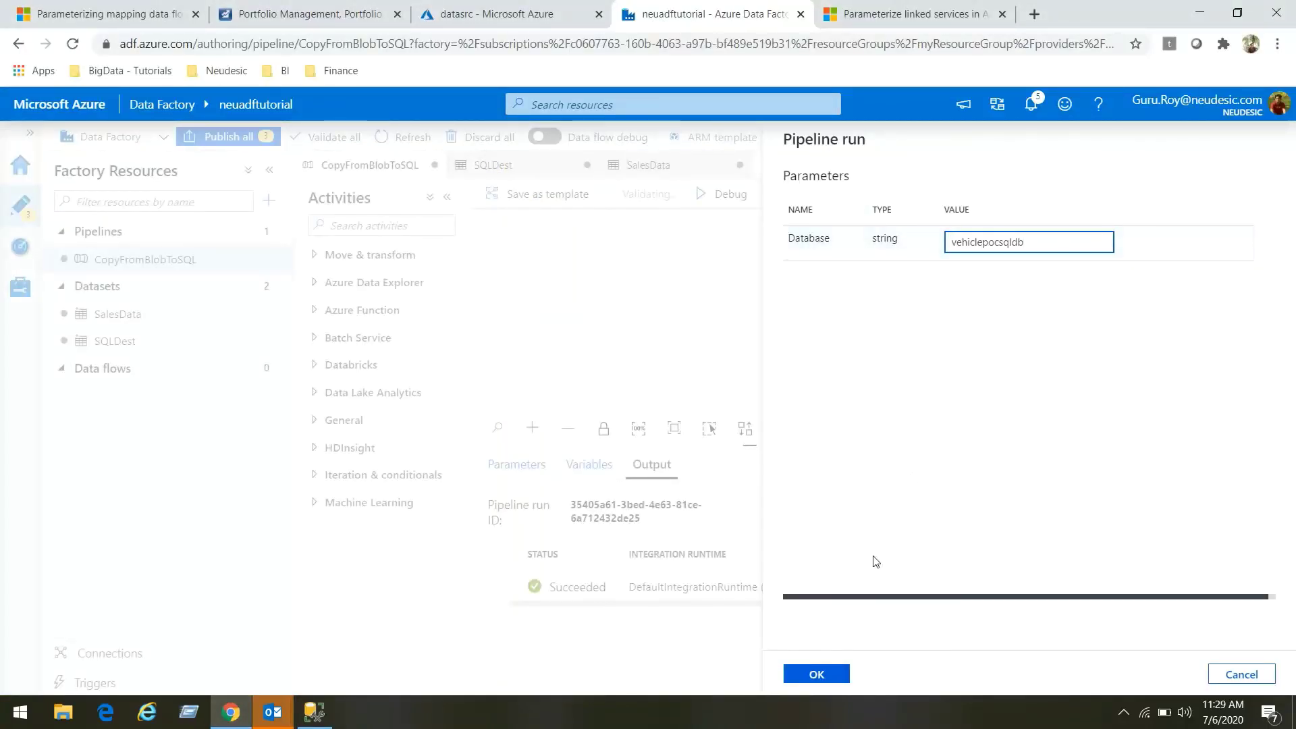
{"action": "left_click", "coordinate": [829, 672]}
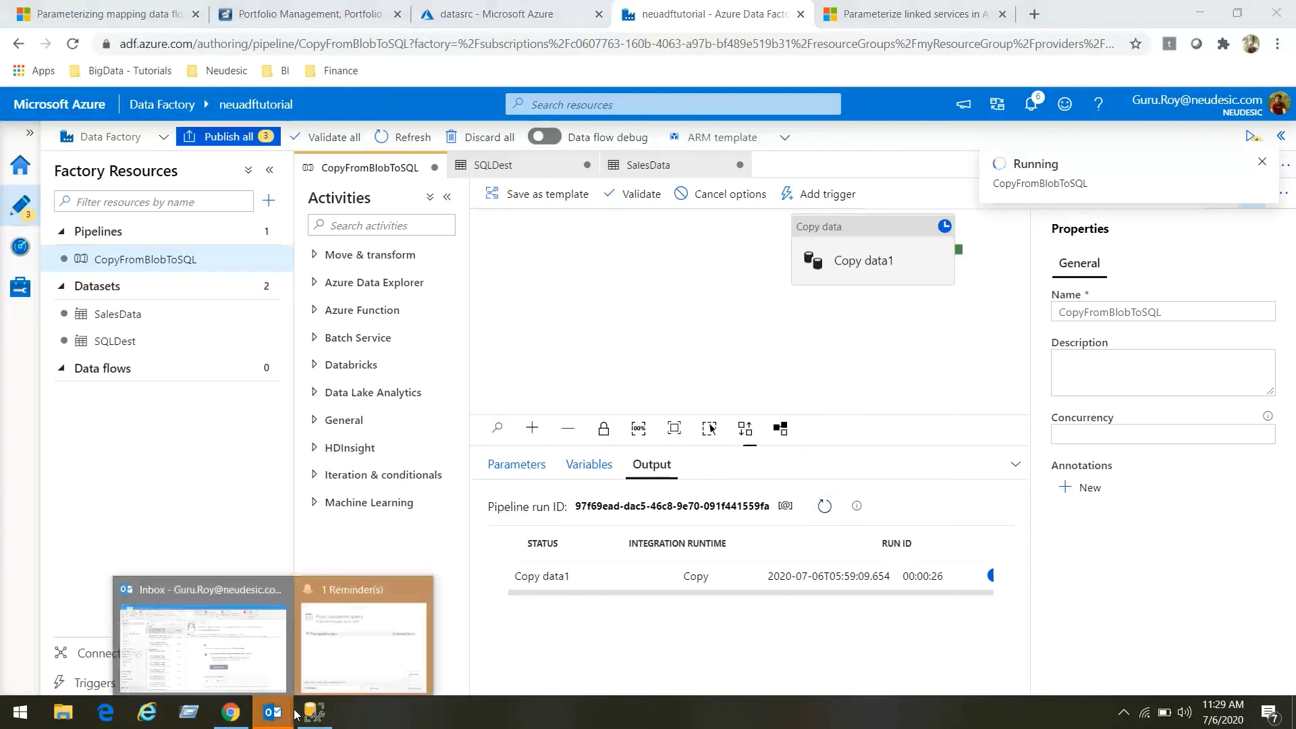
In SQL Server Management Studio, rerun the SalesData query on vehiclepocsqldb to check for the copied rows.
{"action": "left_click", "coordinate": [316, 712]}
{"action": "left_click", "coordinate": [756, 184]}
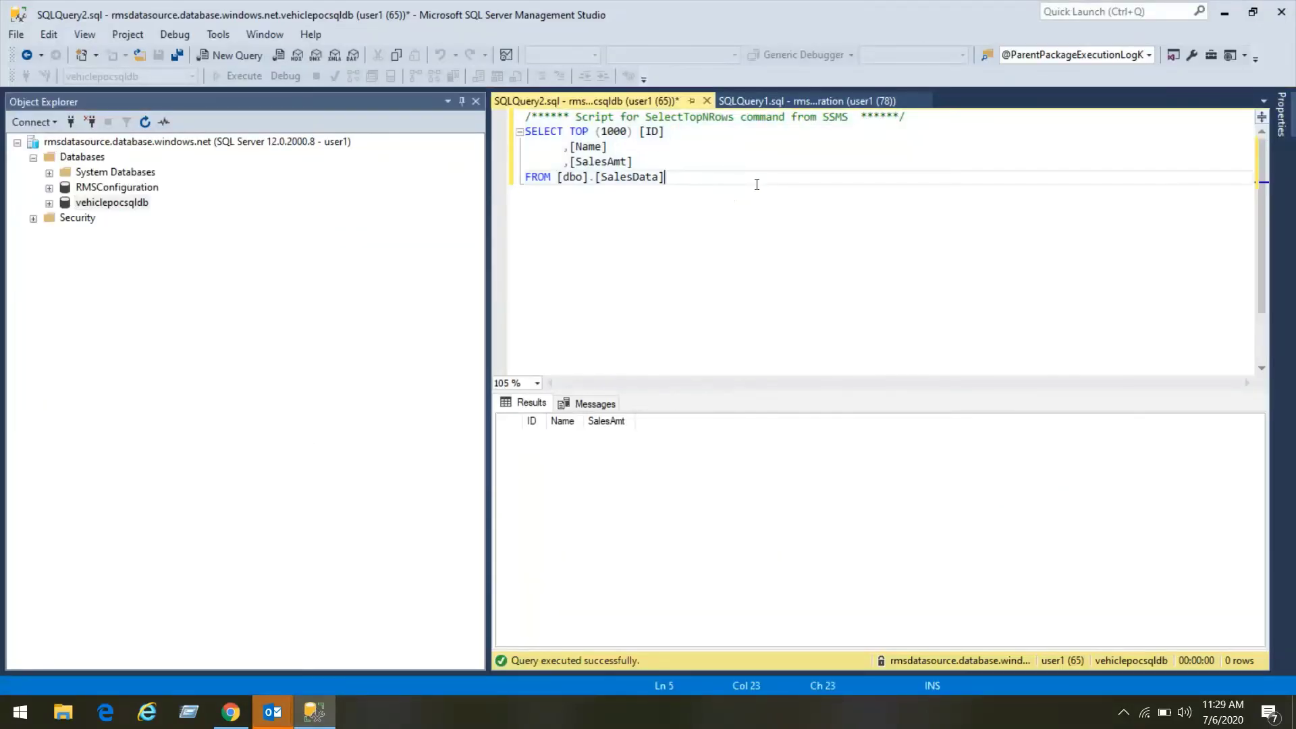
{"action": "key", "text": "F5"}
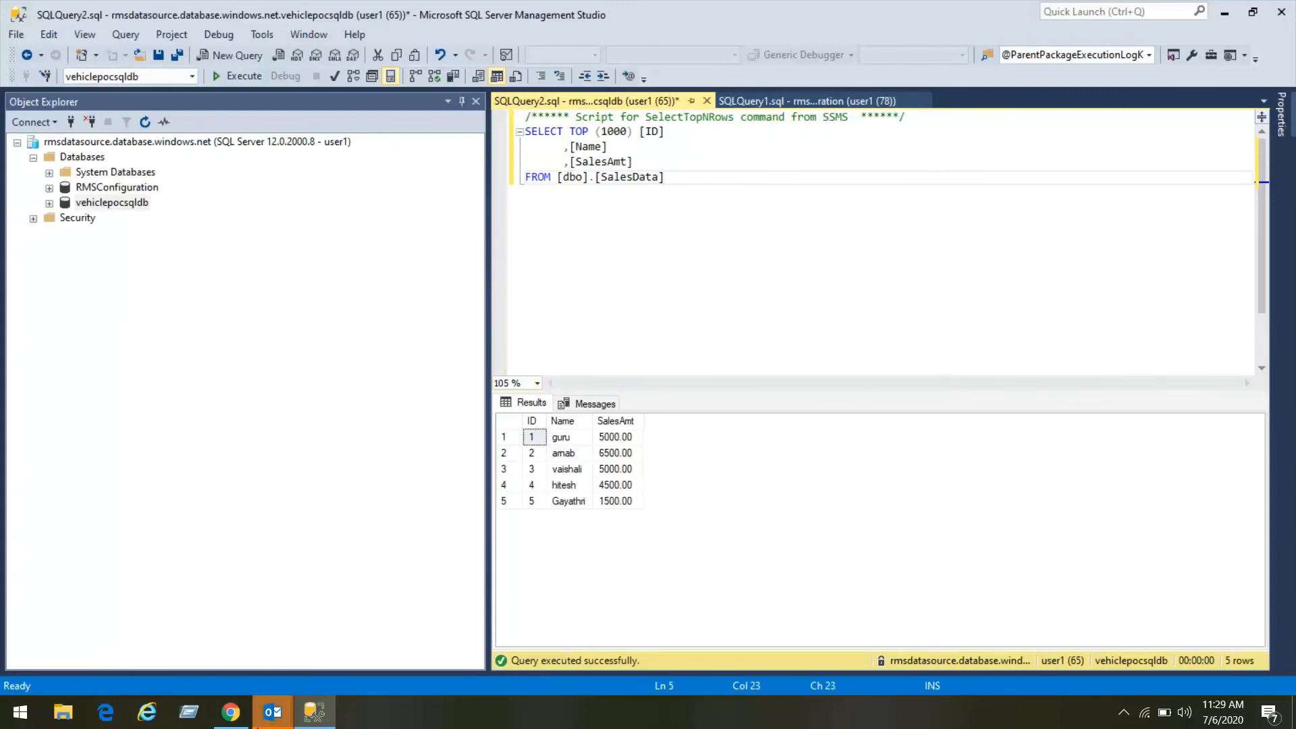
{"action": "left_click", "coordinate": [1123, 712]}
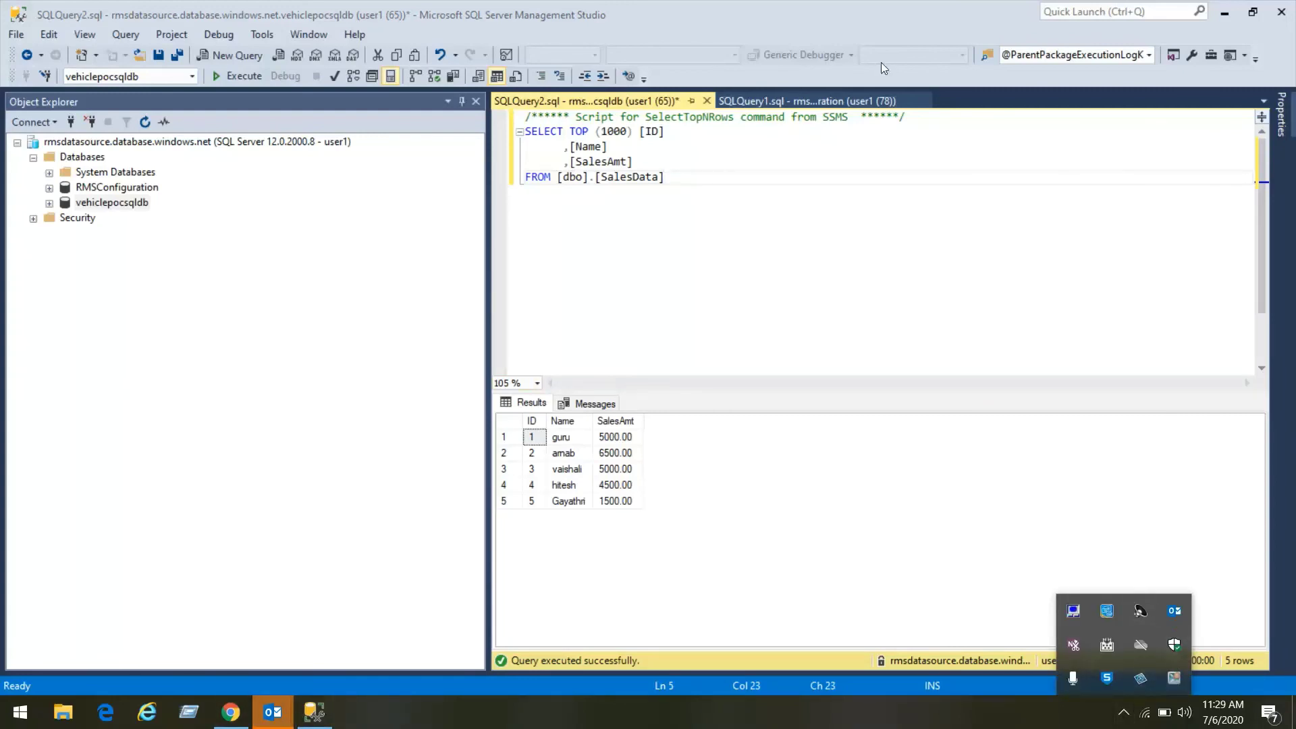
{"action": "left_click", "coordinate": [685, 6]}
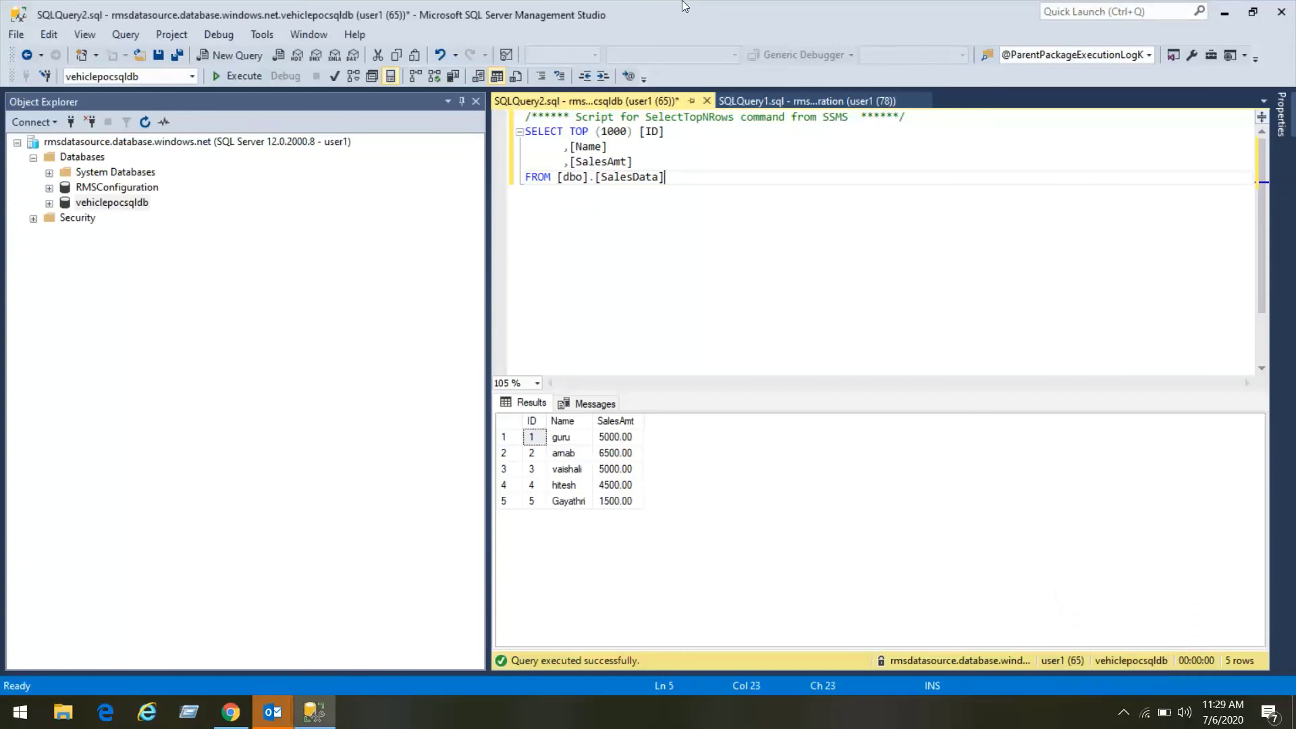